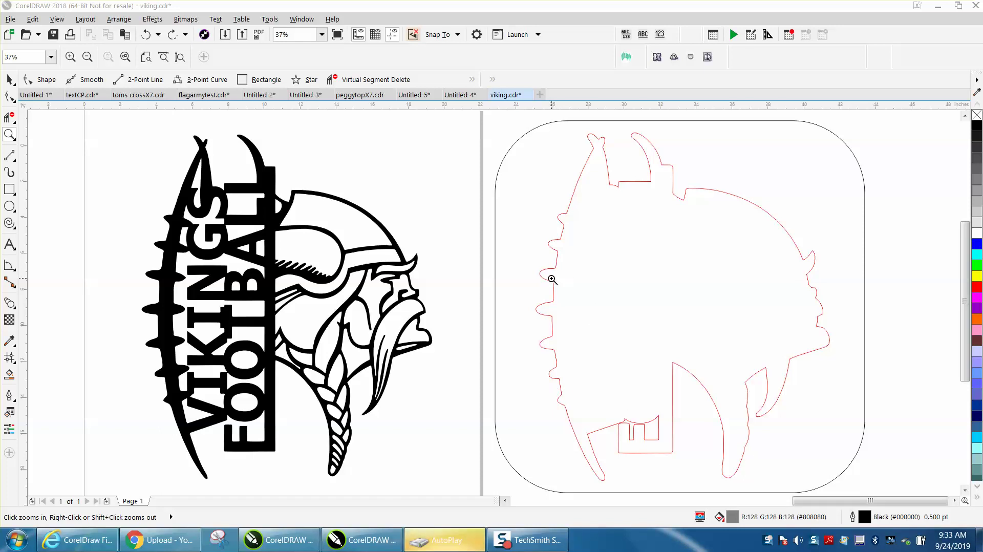
- Smart-fill the enclosed gap between the upper horn and the S of VIKINGS, and move the filled shape 11 inches left
click(9, 79)
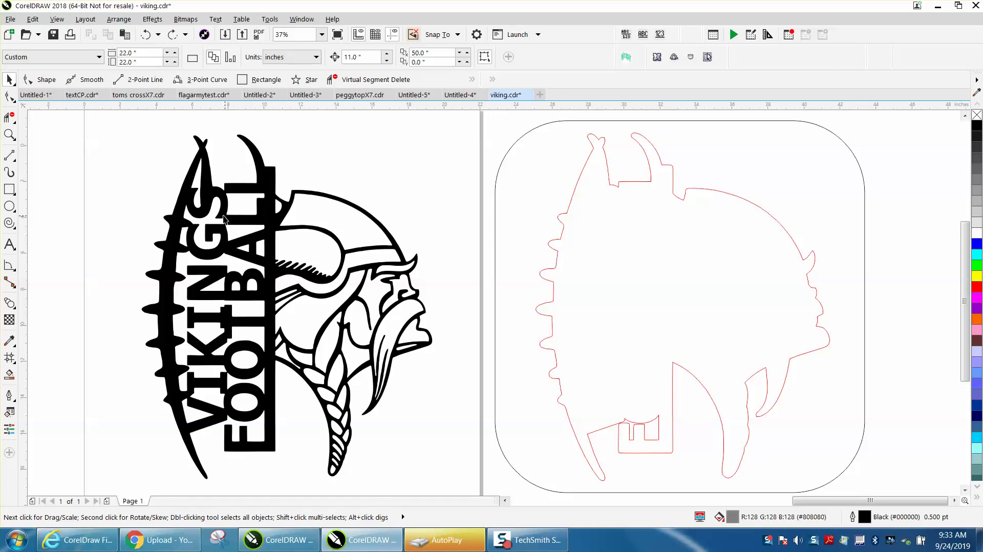
scroll(302, 236, down, 2)
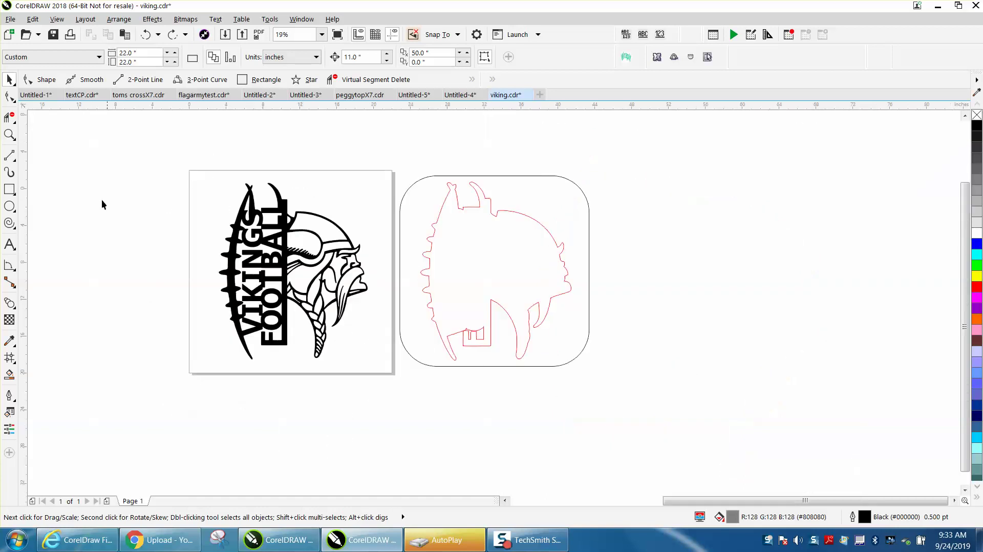
click(9, 134)
drag(154, 163, 493, 375)
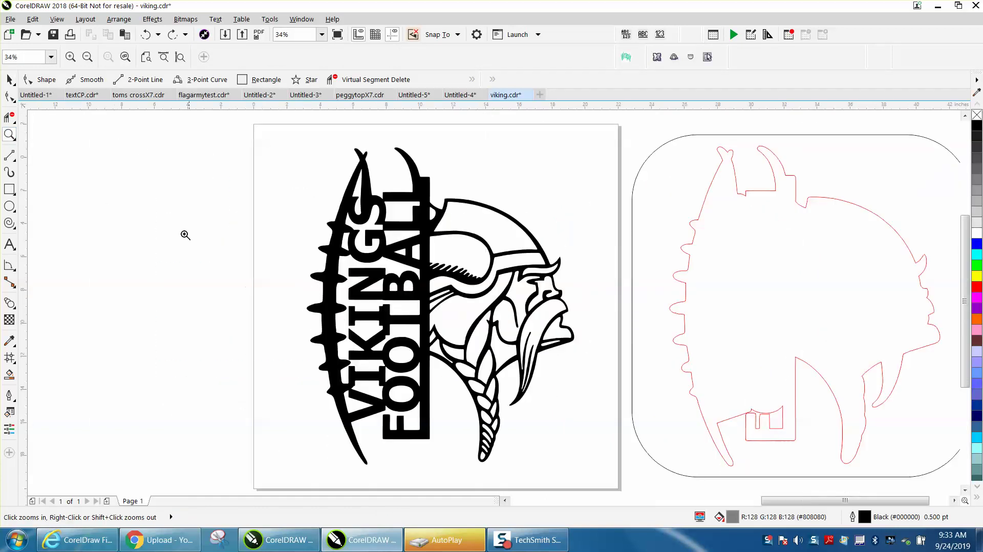
click(9, 79)
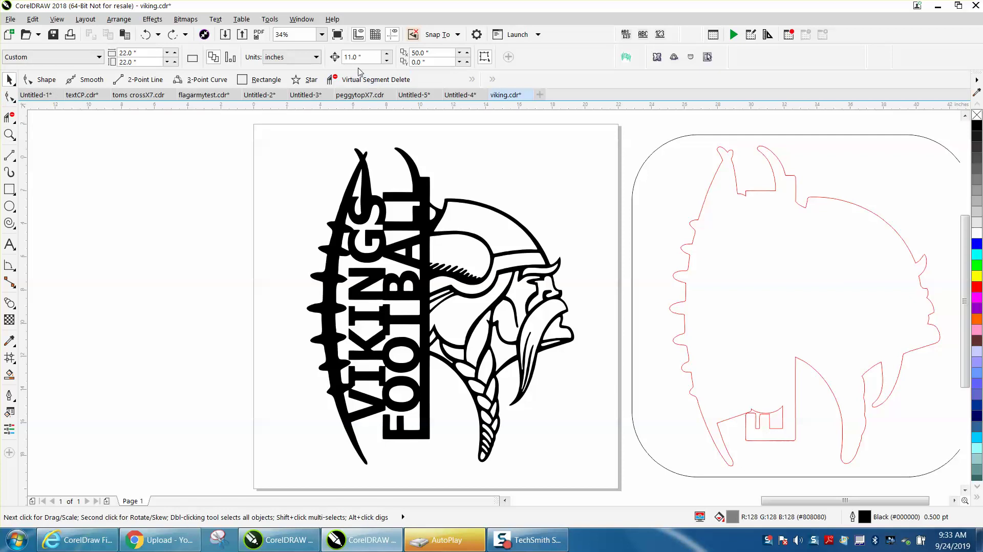
click(9, 376)
click(361, 191)
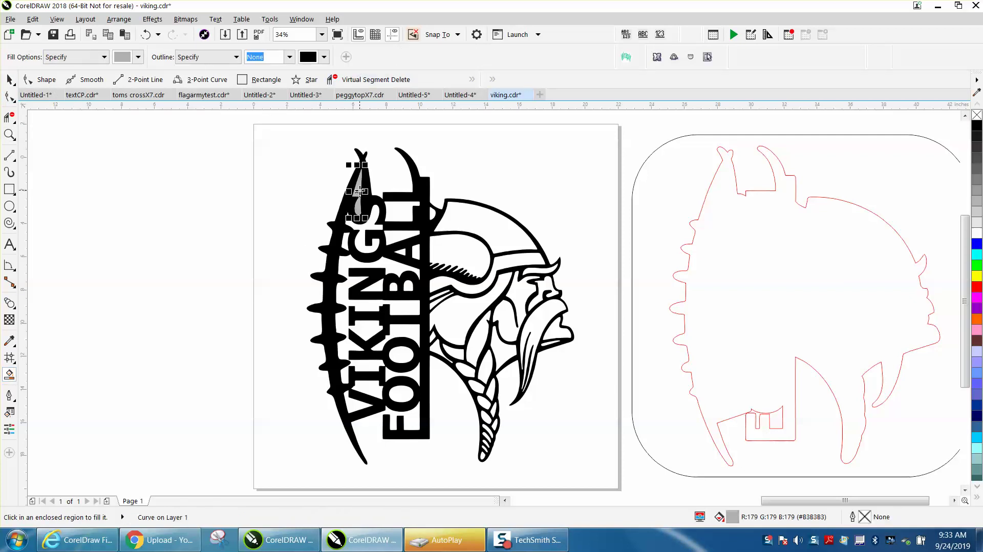
key(Left)
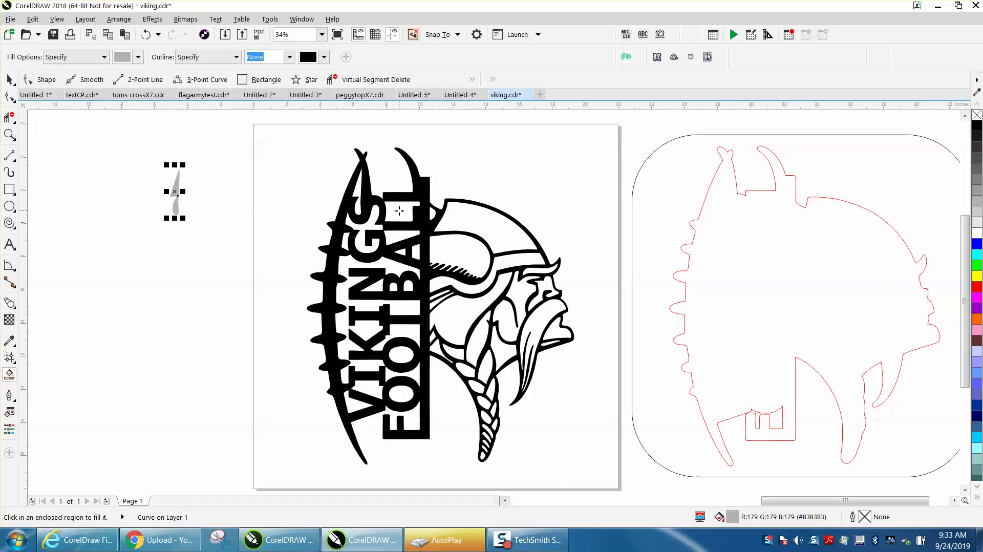
- Smart-fill the gaps between the two Ls, between S and G, and between L and A, moving each 11 inches left
click(400, 211)
key(shift+Left)
click(372, 227)
key(shift+Left)
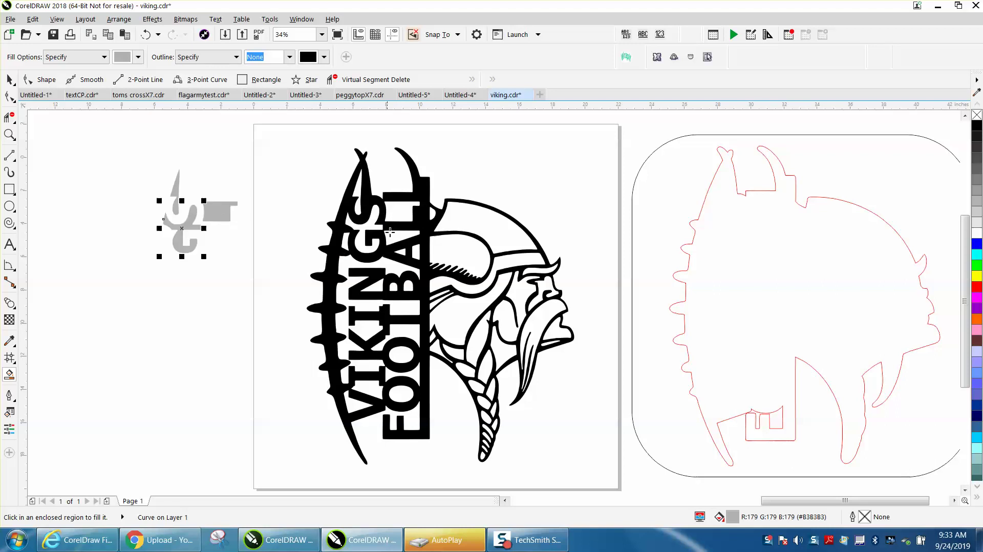
click(396, 235)
key(shift+Left)
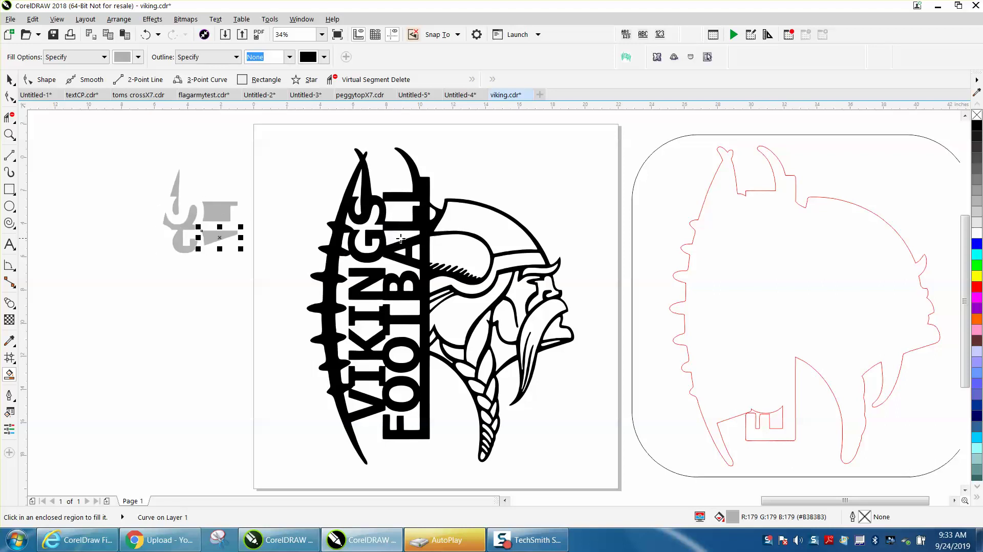
- Smart-fill the large gap around KIN, the notch in the N and both holes of the B, moving each 11 inches left
click(397, 266)
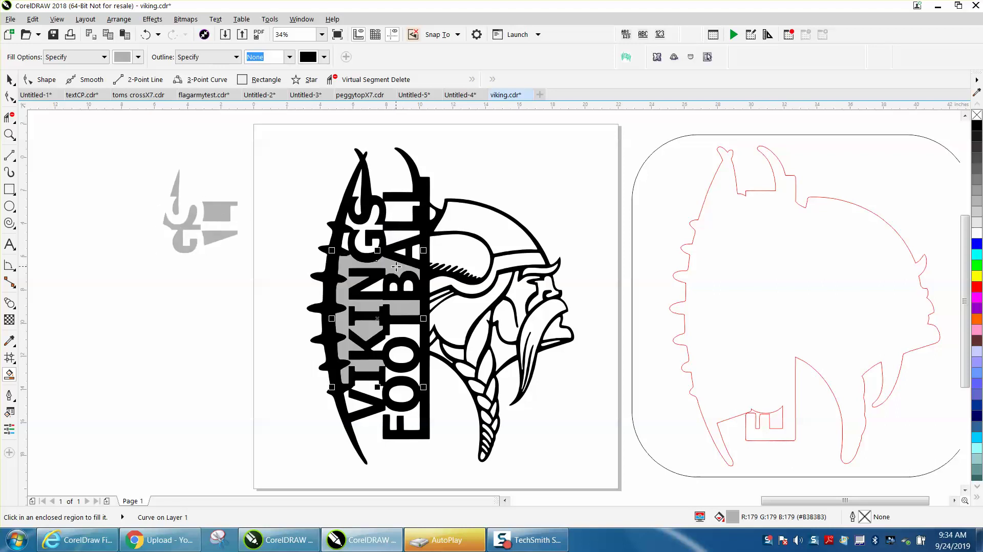
key(shift+Left)
click(378, 290)
key(shift+Left)
click(395, 287)
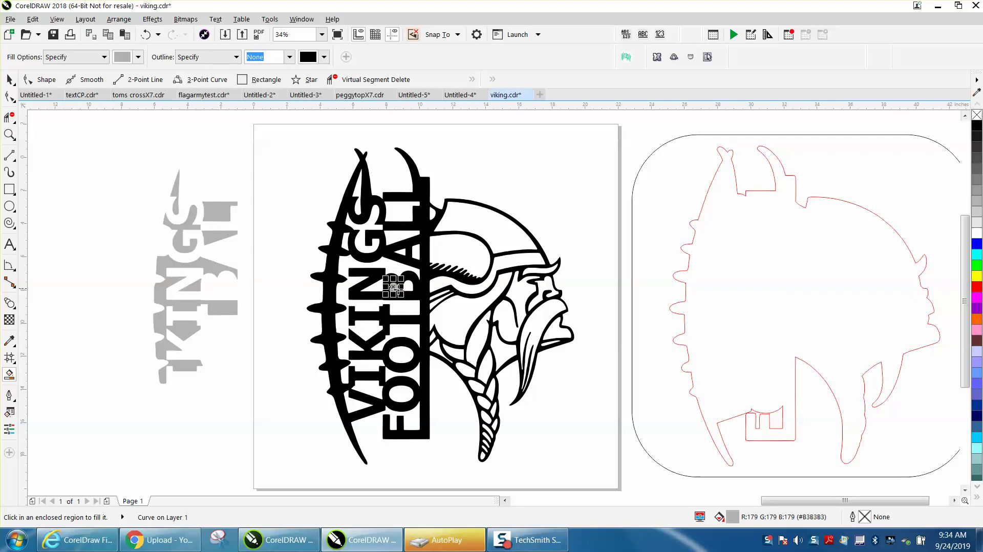
key(shift+Left)
click(407, 286)
key(shift+Left)
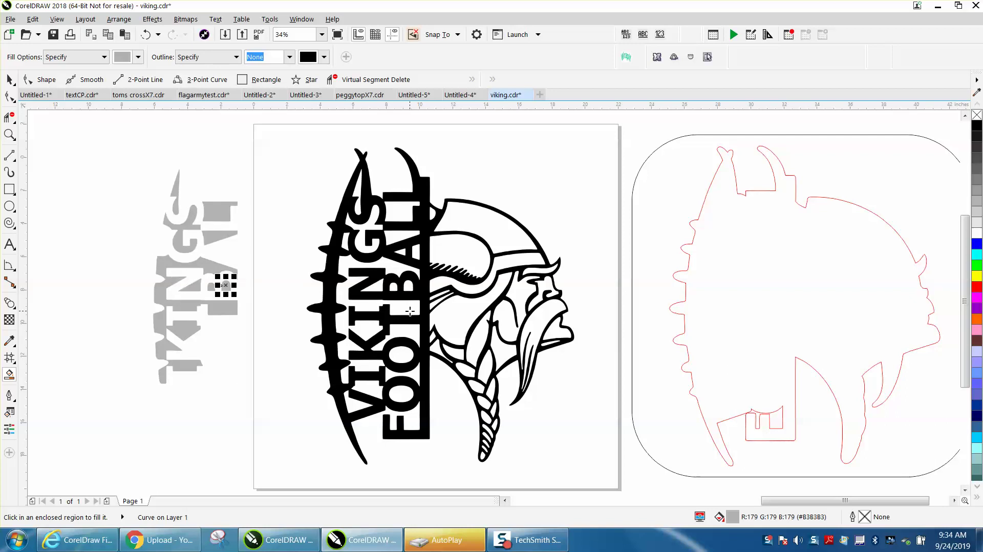
- Smart-fill the gap between the T and its neighbouring O, move it 11 inches left, and delete the duplicate fill around KIN
click(383, 348)
key(shift+Left)
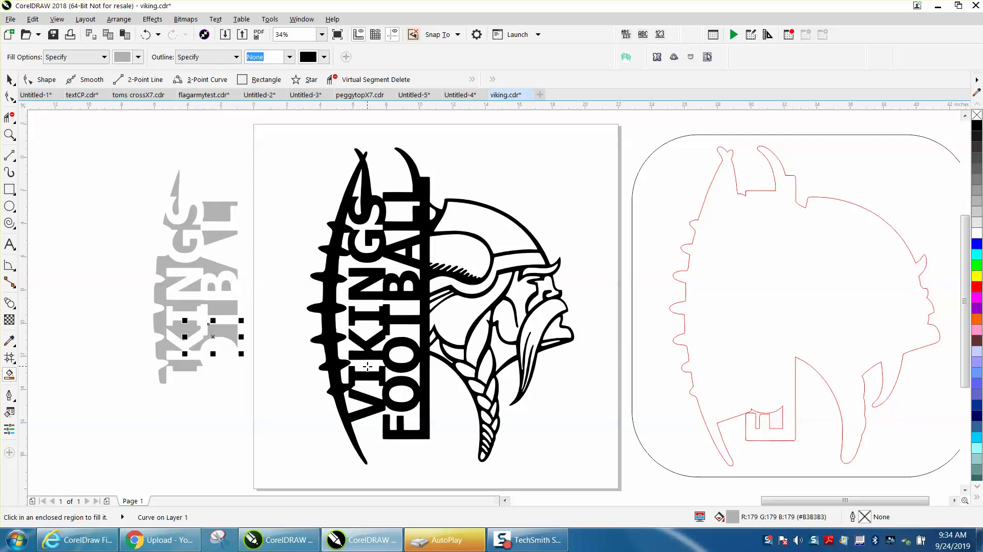
click(368, 368)
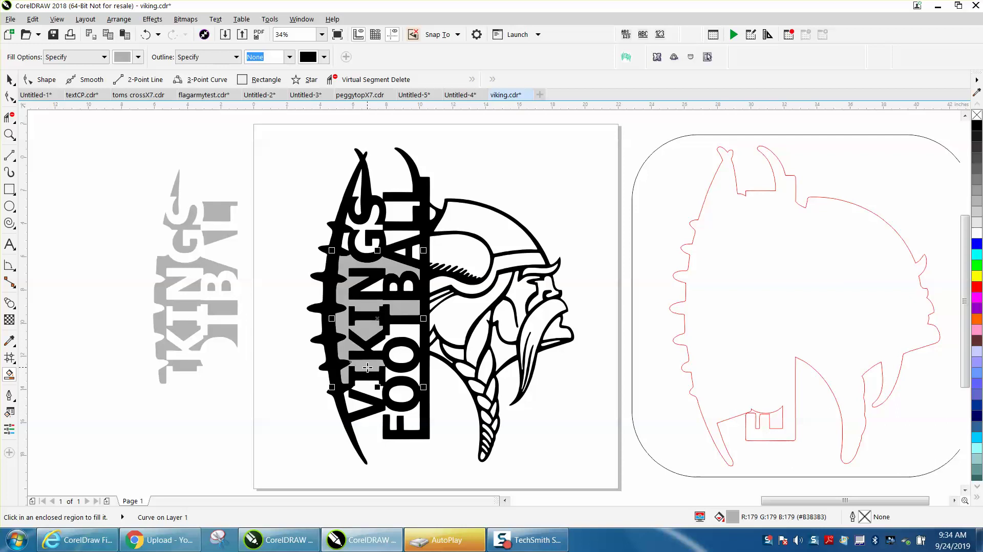
key(Delete)
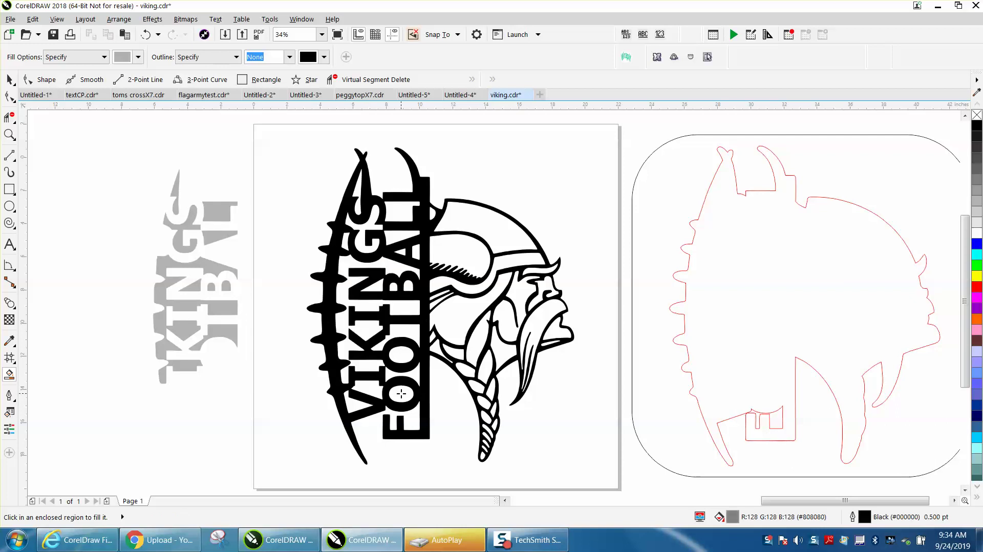
- Smart-fill the holes of both Os in FOOTBALL and move each filled shape 11 inches left
click(404, 357)
key(shift+Left)
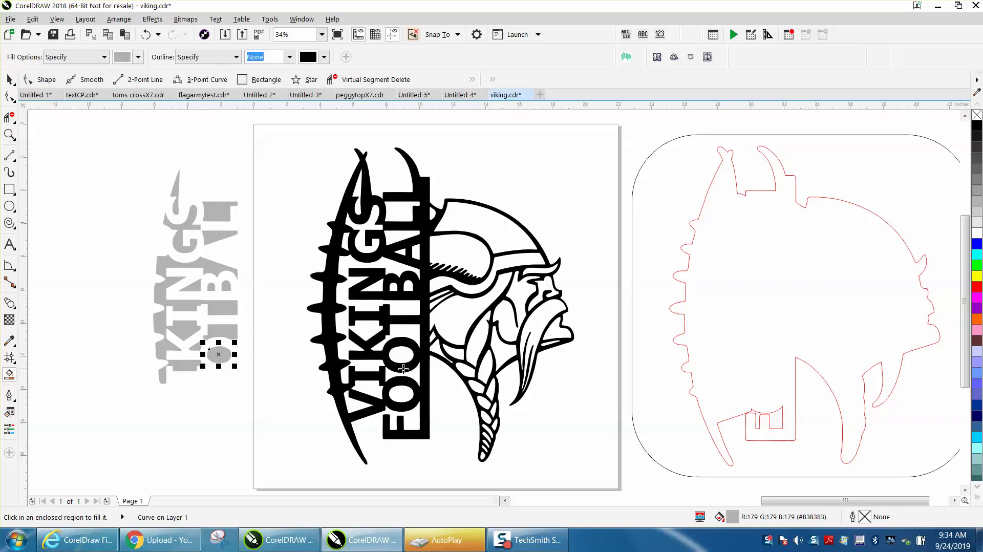
click(403, 387)
key(shift+Left)
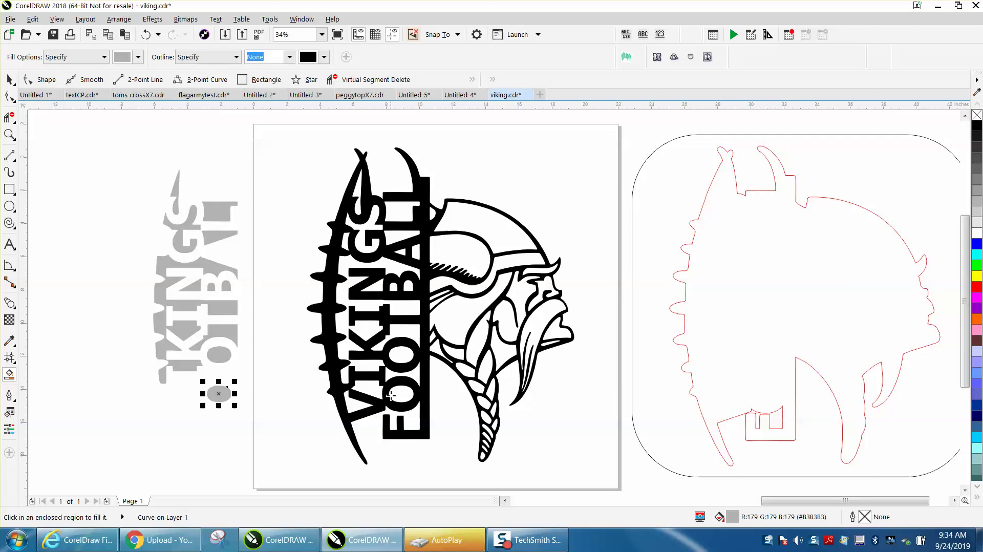
- Smart-fill the wedge inside the V, the gap between V and I, and the gap between the two Os, moving each 11 inches left
click(354, 402)
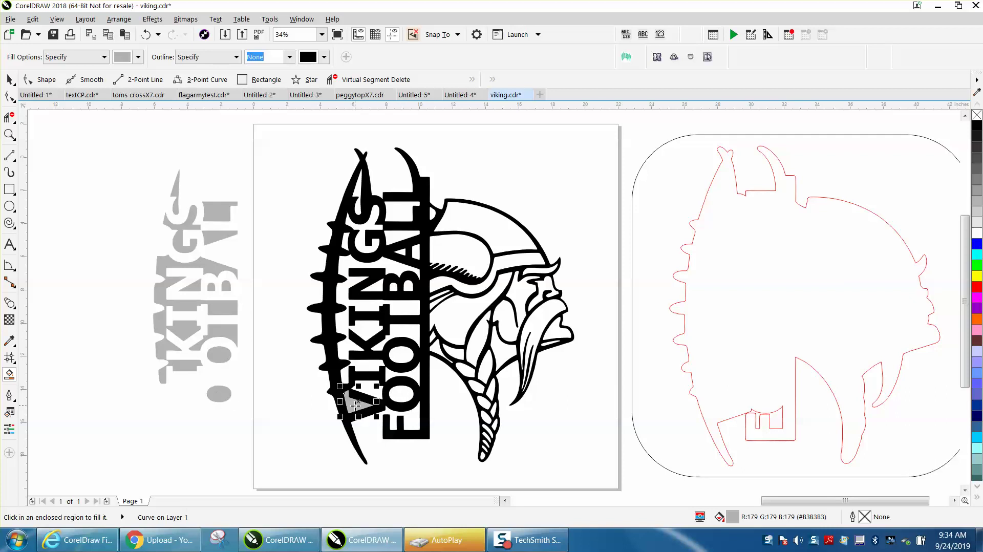
key(shift+Left)
click(365, 394)
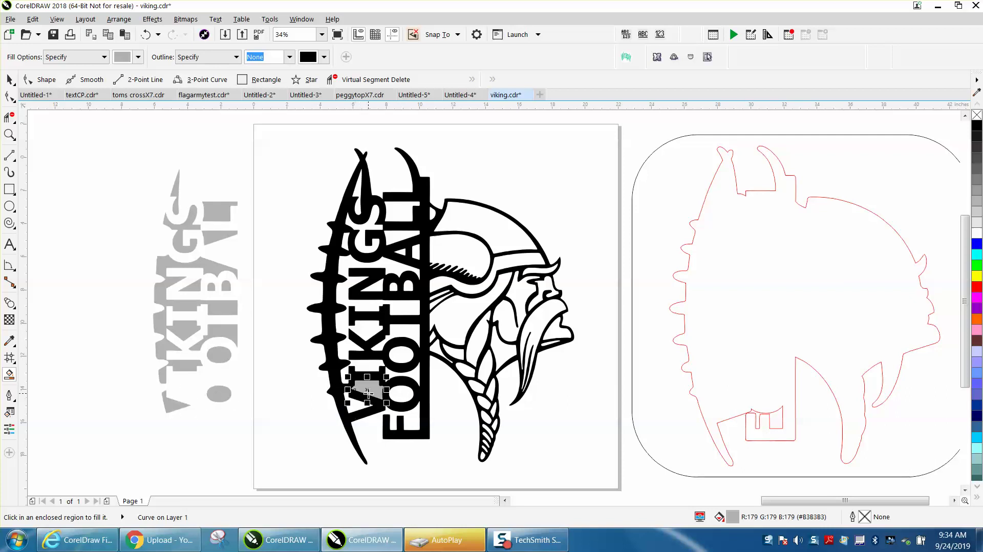
key(shift+Left)
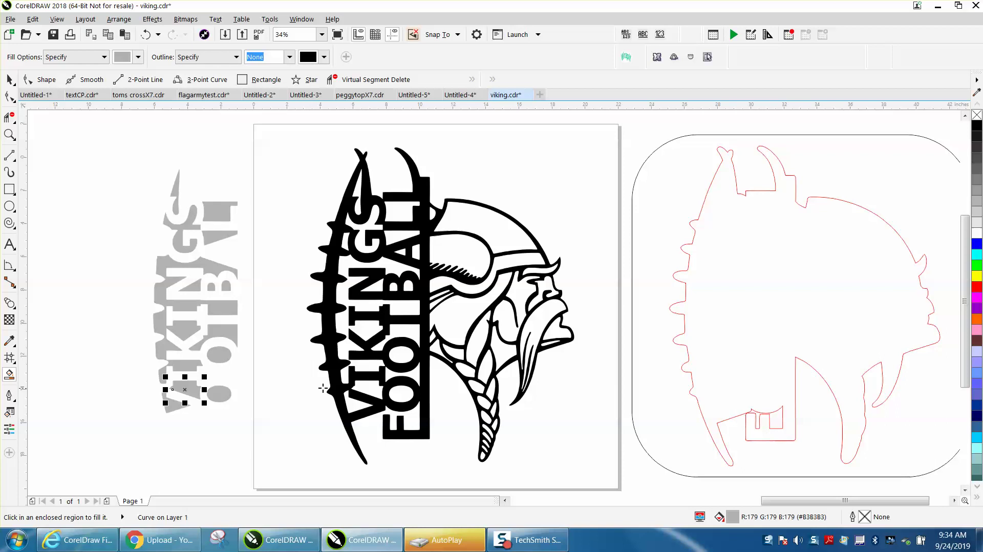
click(423, 375)
key(shift+Left)
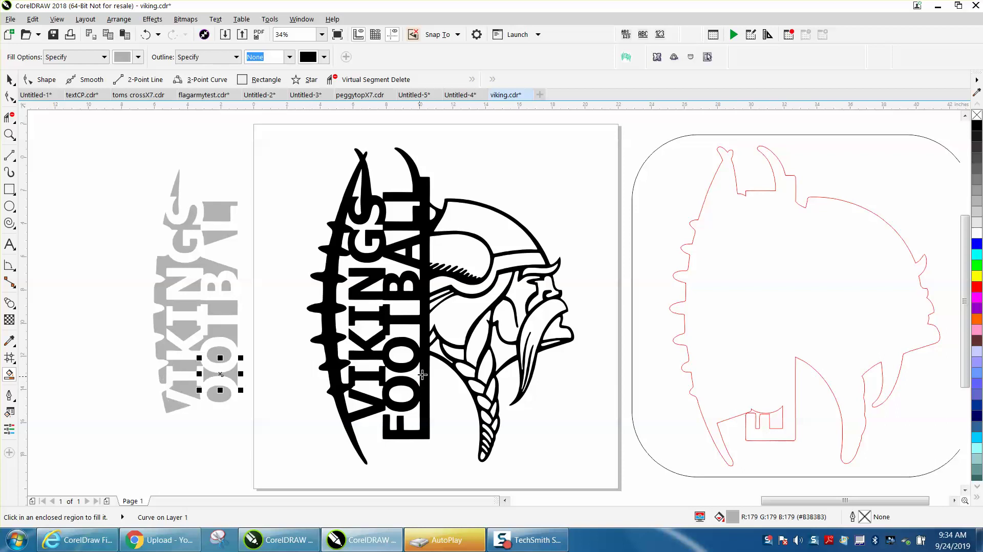
- Smart-fill the hole of the A and the small gap between the spiked curve and the G, moving each 11 inches left
click(416, 252)
key(shift+Left)
key(Left)
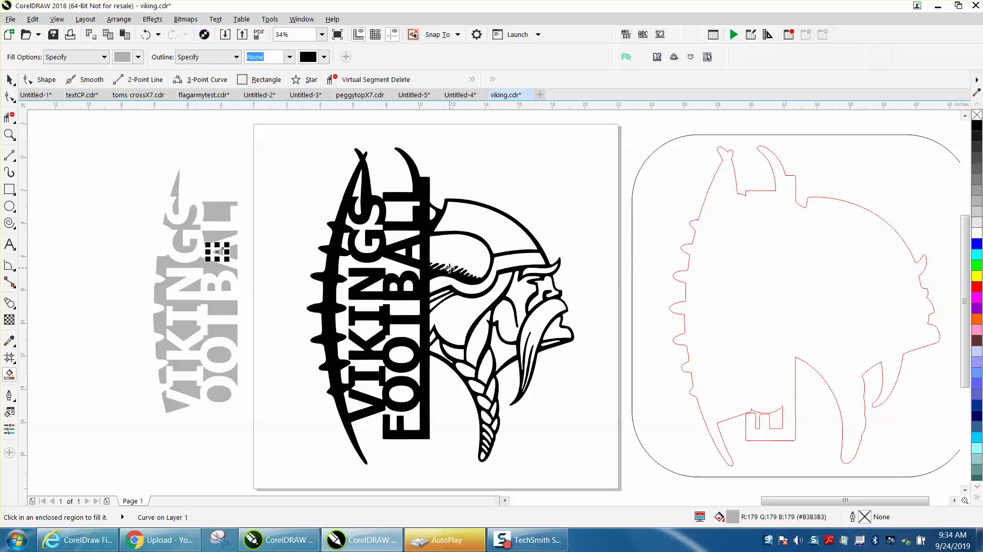
click(345, 240)
key(shift+Left)
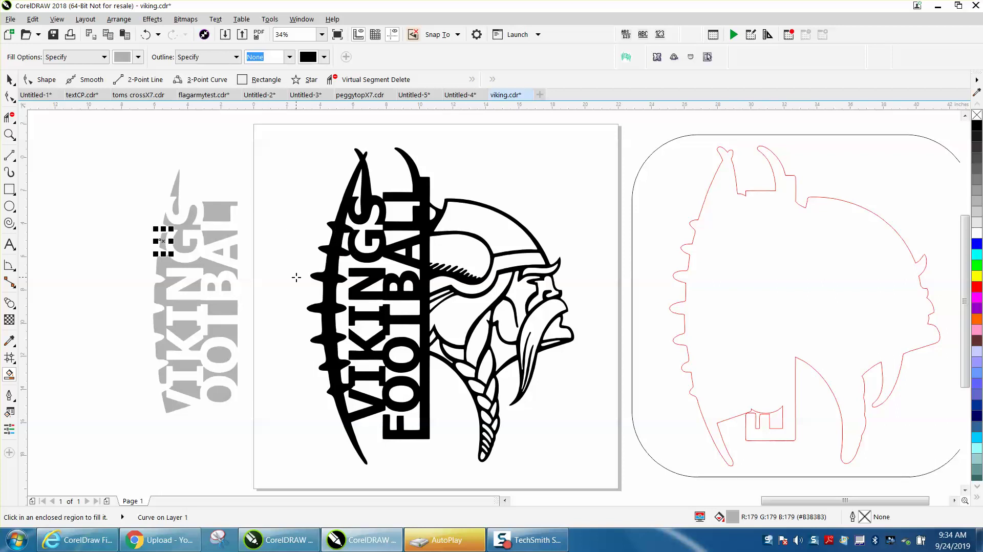
- Select all the extracted grey letter shapes, remove their fill and give them a black outline
click(6, 82)
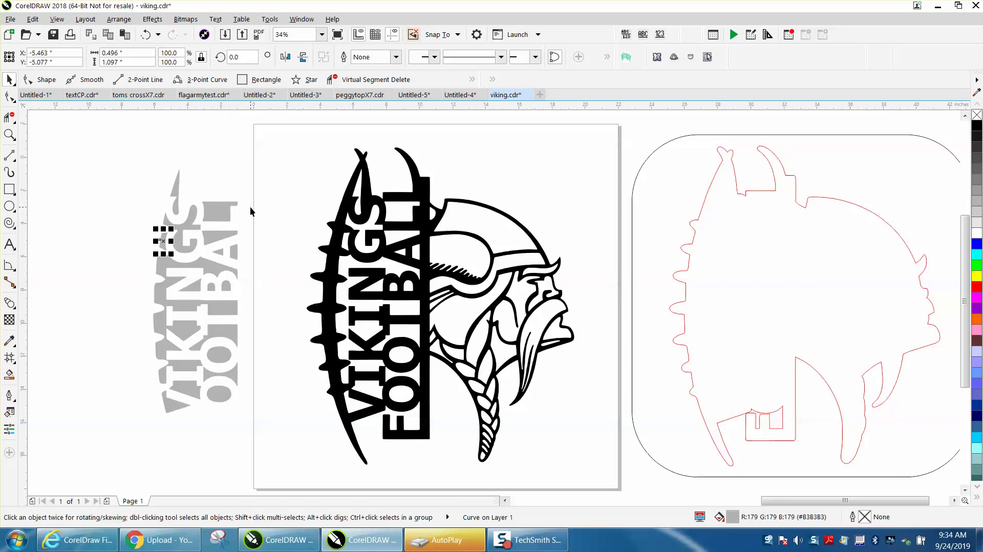
drag(129, 162, 279, 407)
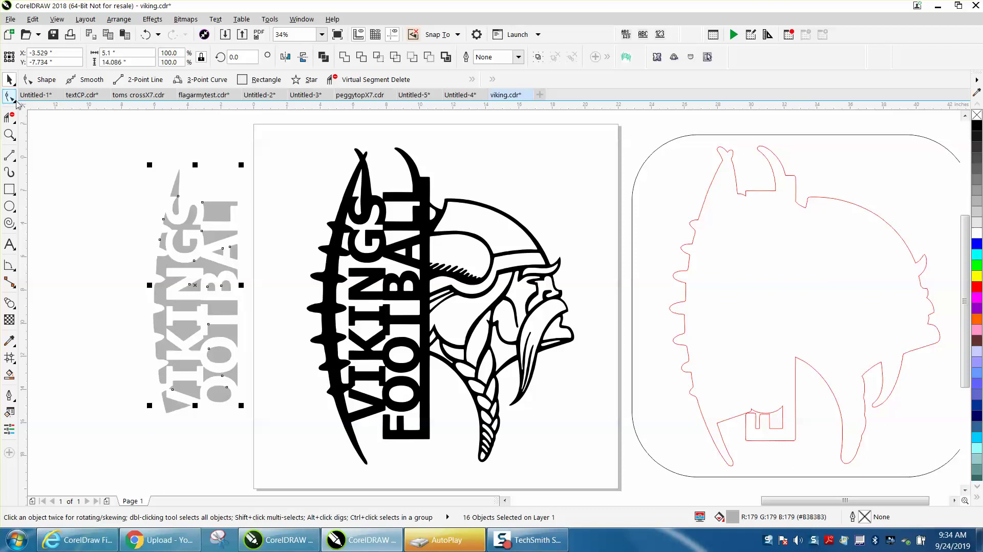
click(14, 137)
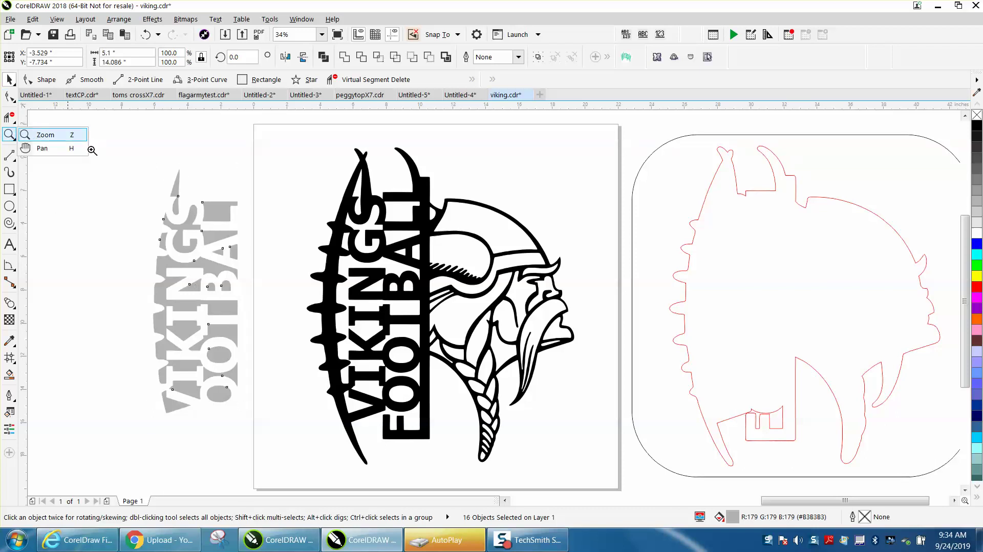
click(45, 134)
drag(127, 162, 295, 423)
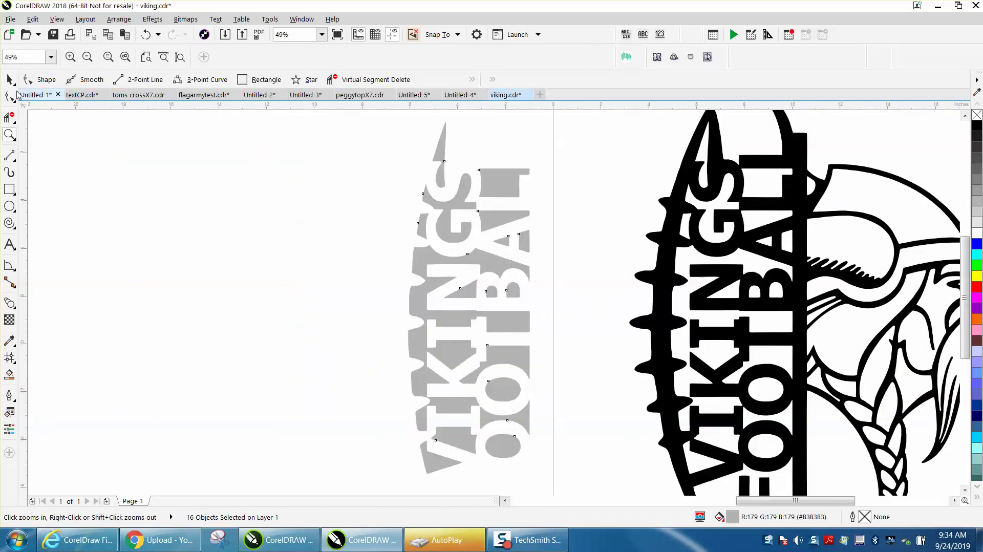
click(10, 80)
scroll(330, 163, down, 1)
drag(357, 139, 472, 336)
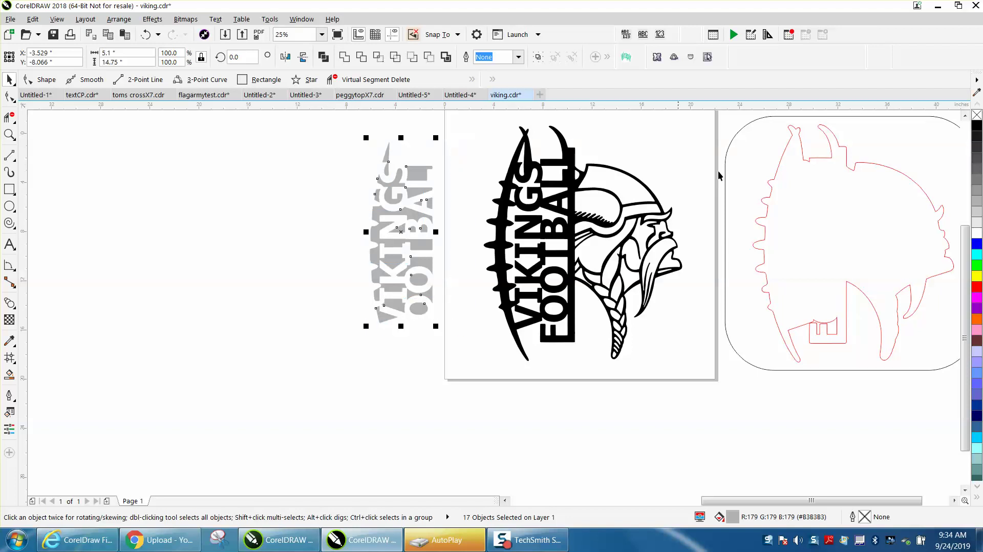
click(977, 116)
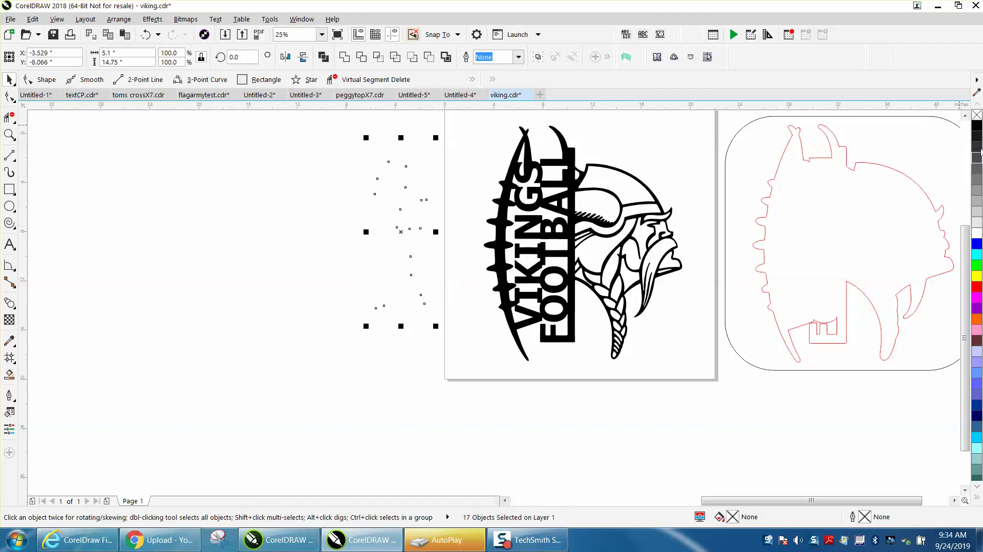
right_click(978, 127)
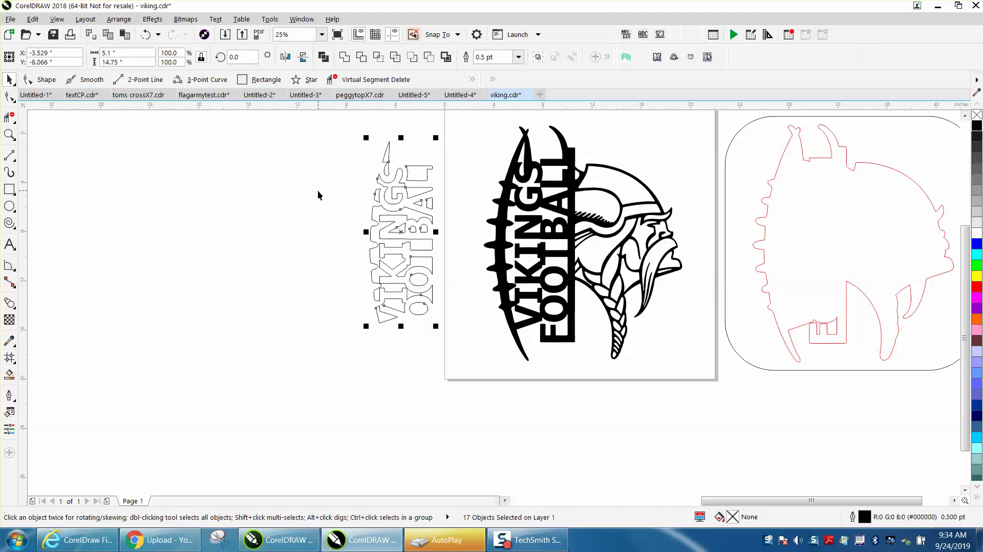
click(247, 185)
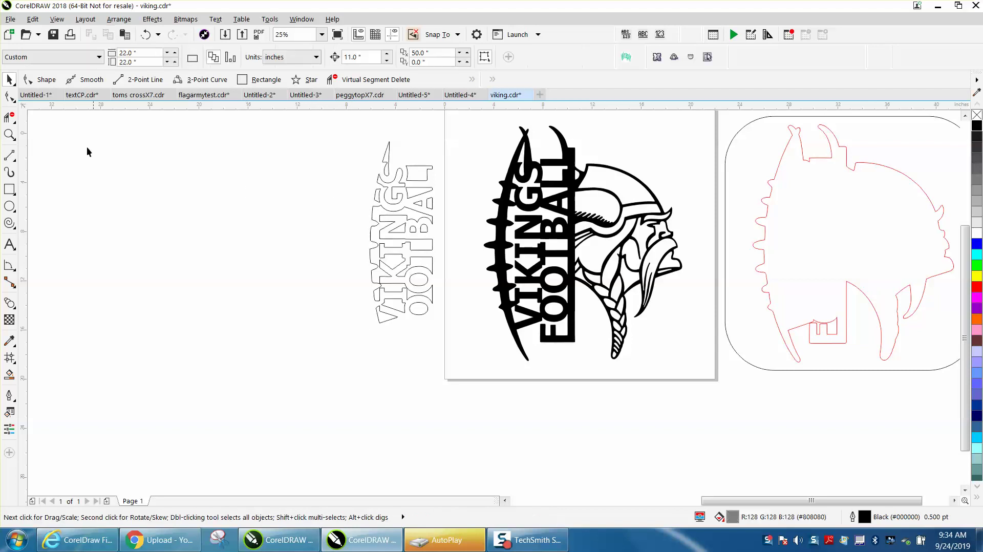
- Move the red contour of the Viking head 22 inches left onto the black artwork
click(9, 134)
drag(354, 140, 479, 214)
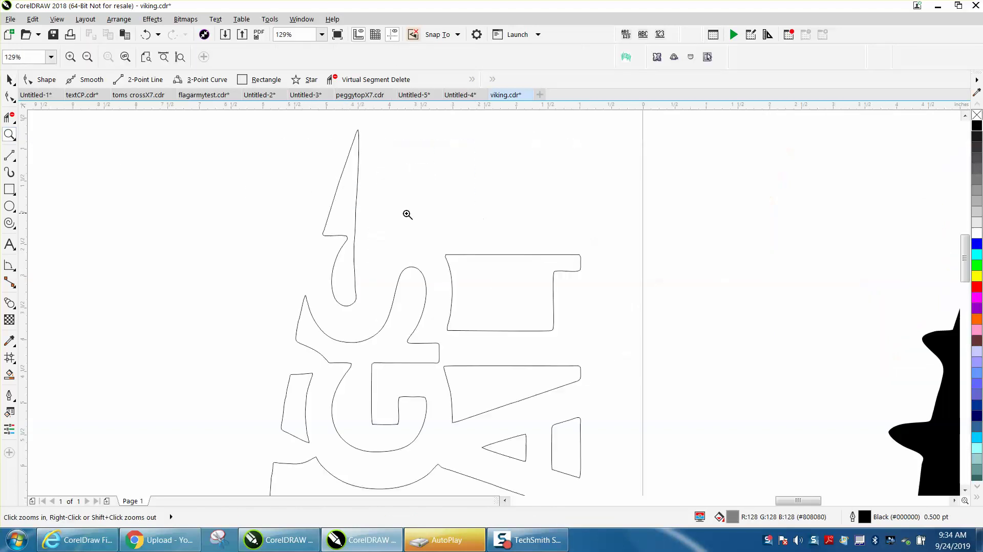
right_click(343, 211)
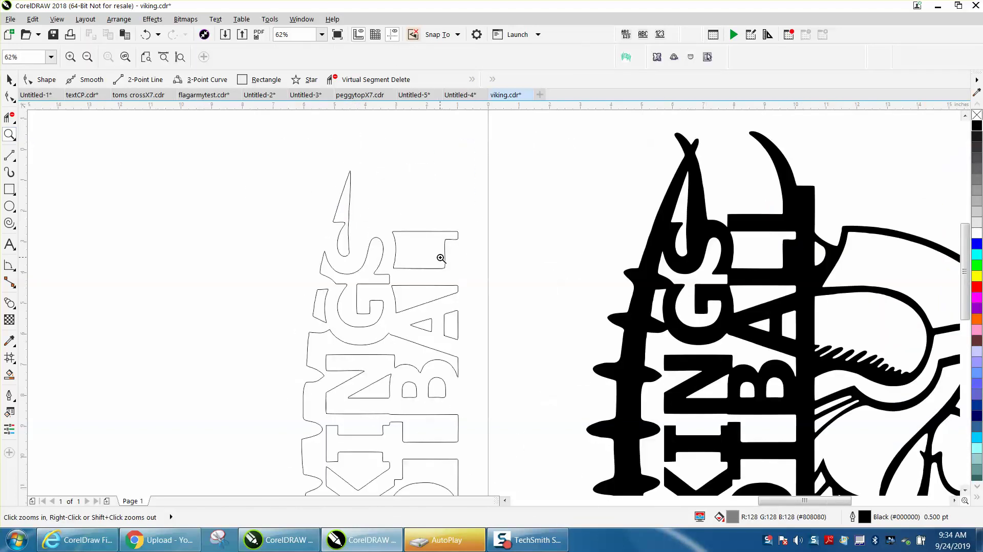
click(10, 79)
scroll(359, 169, down, 2)
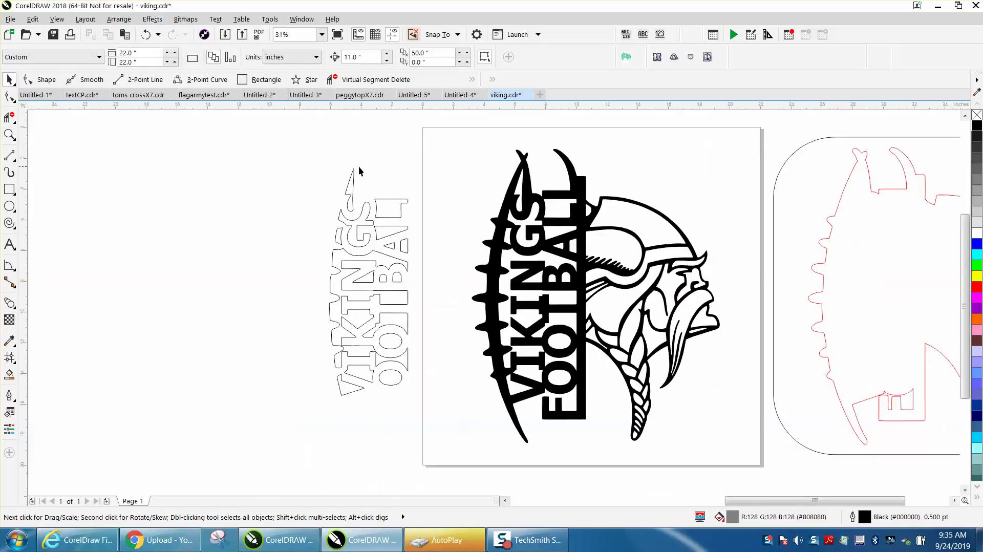
click(826, 250)
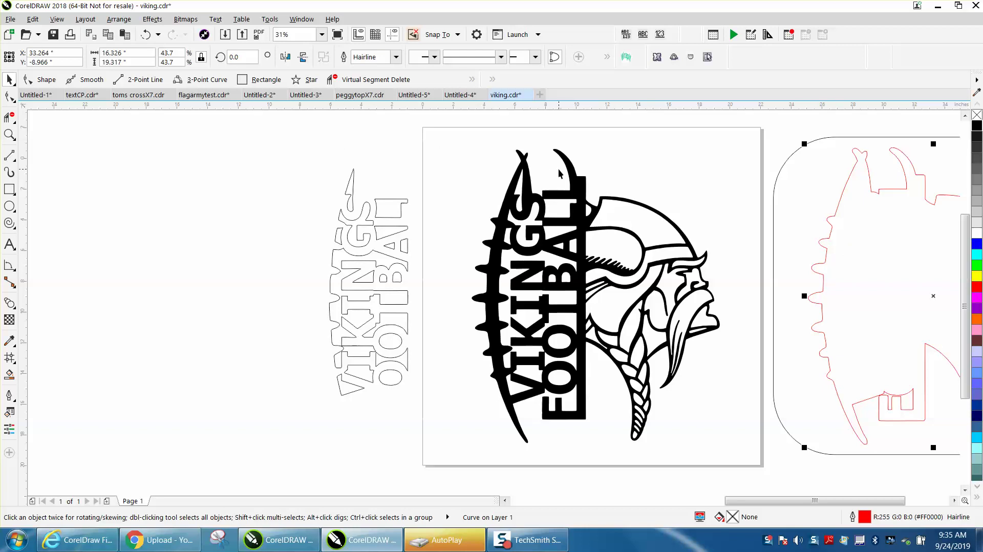
key(Left)
key(Left)
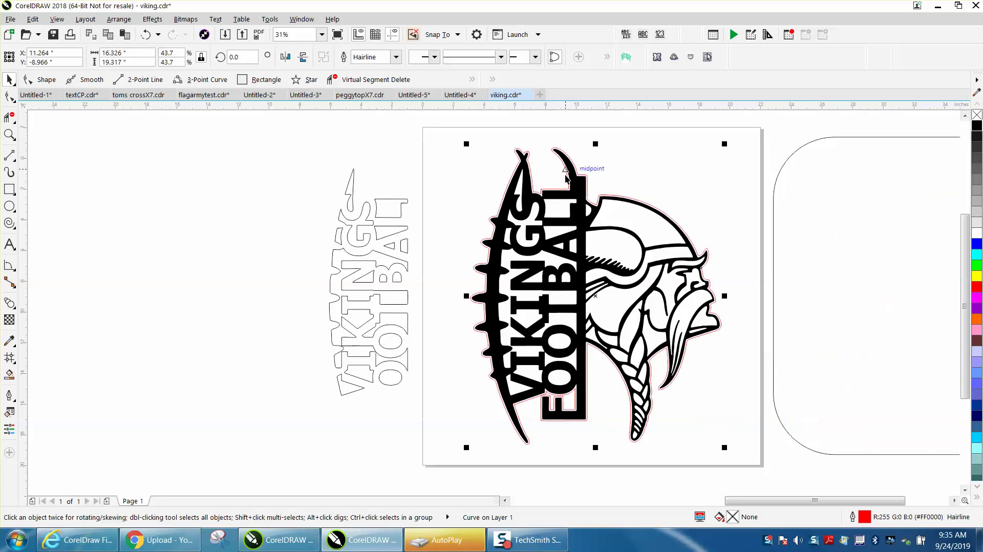
- Measure the gap between the red contour and the black spiked curve with a parallel dimension, and delete the dimension
click(9, 134)
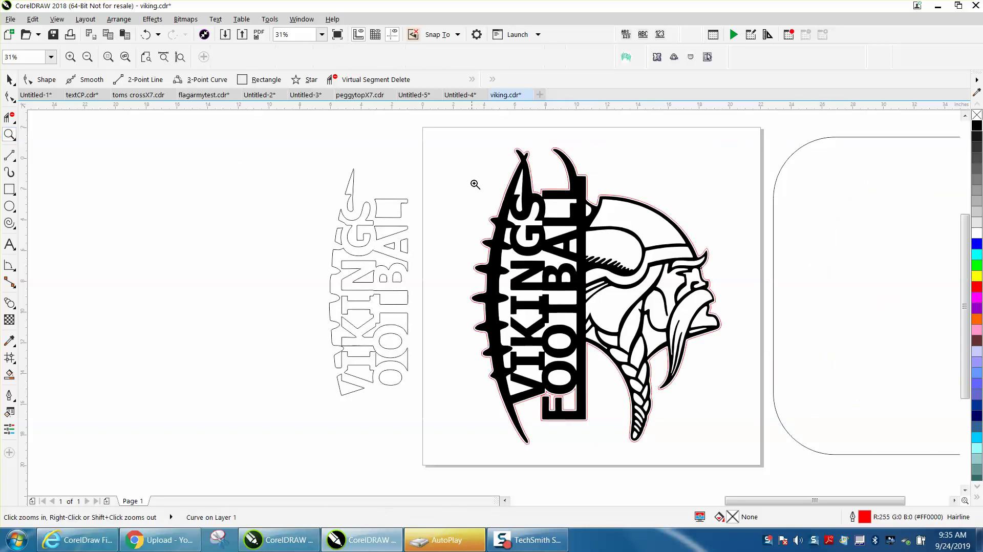
drag(474, 185, 553, 216)
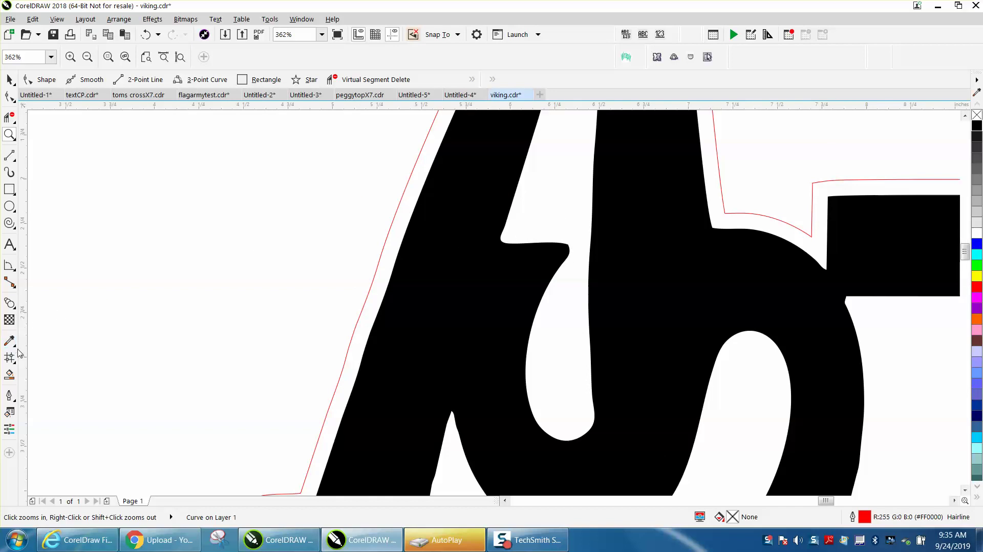
click(16, 290)
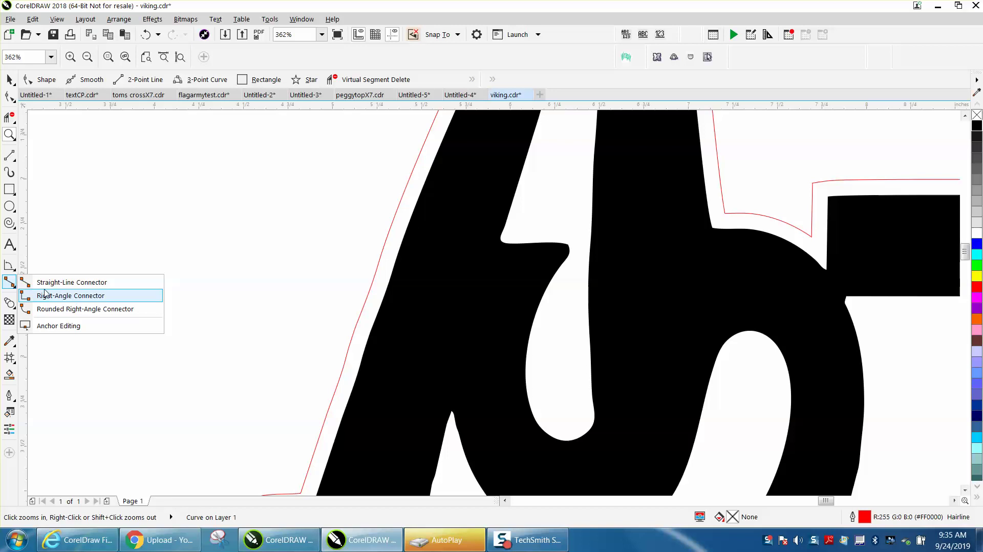
mouse_move(10, 302)
mouse_move(9, 395)
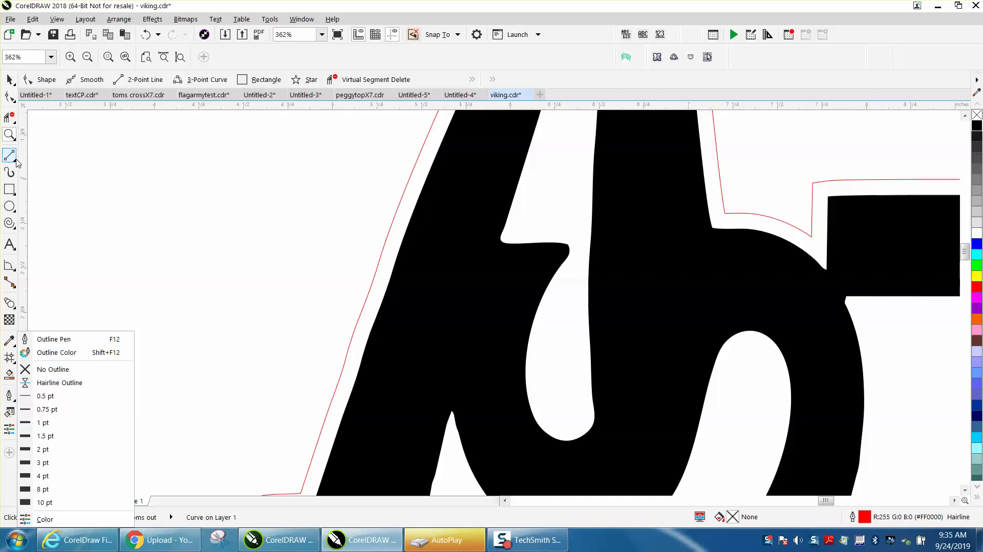
mouse_move(16, 163)
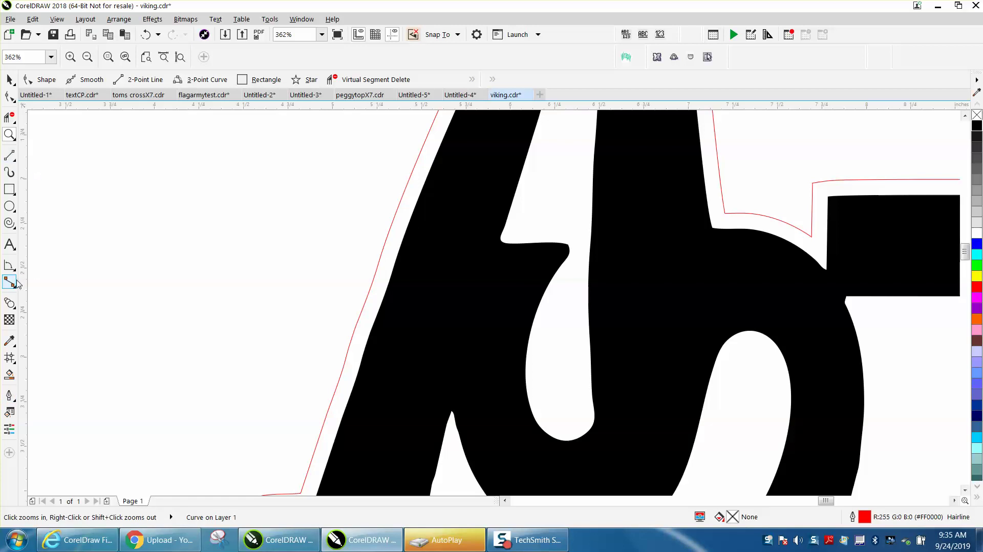
mouse_move(16, 272)
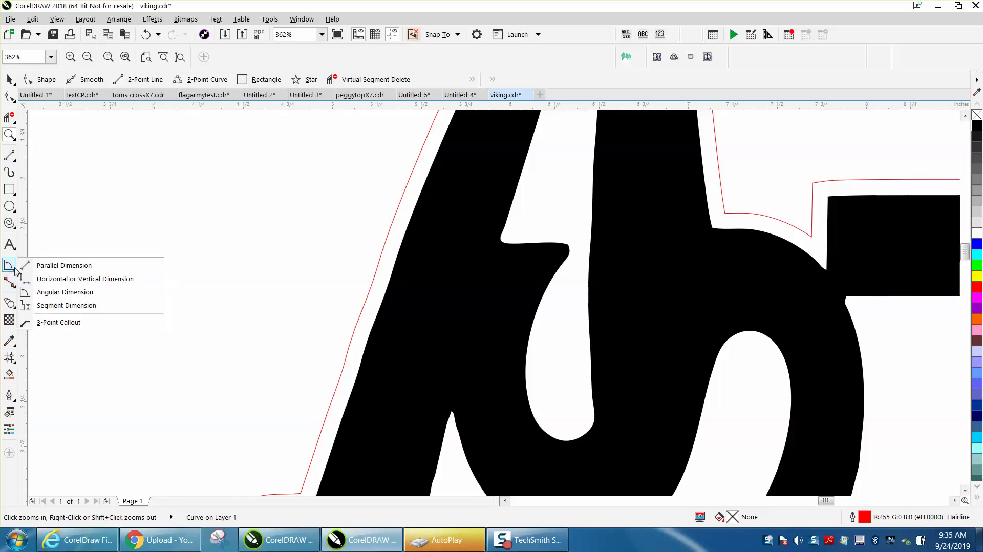
click(67, 265)
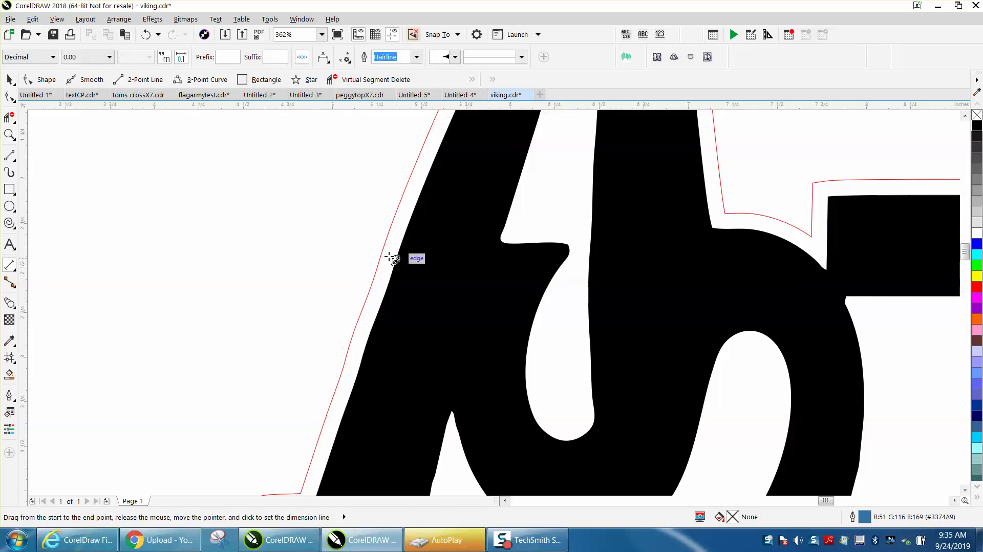
drag(389, 257, 380, 256)
click(374, 266)
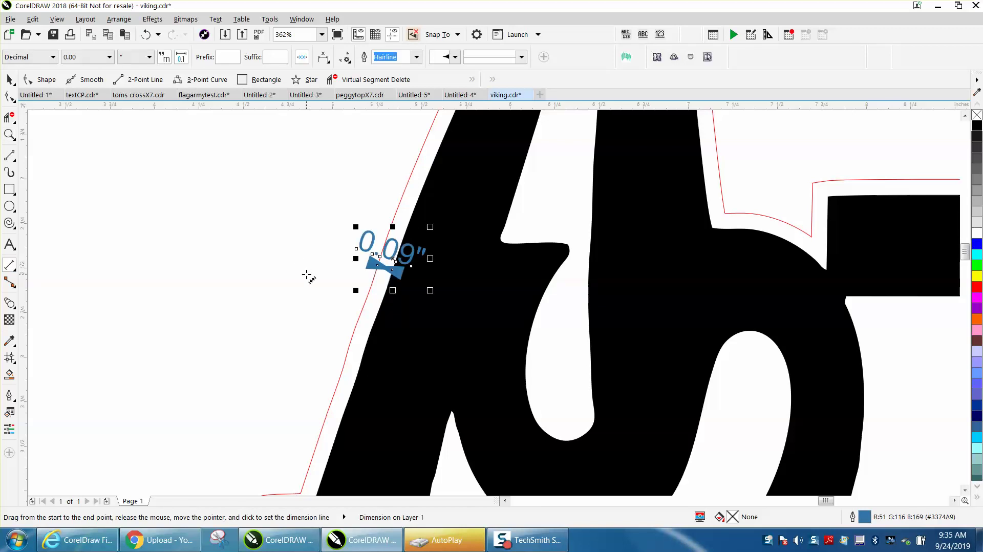
click(10, 81)
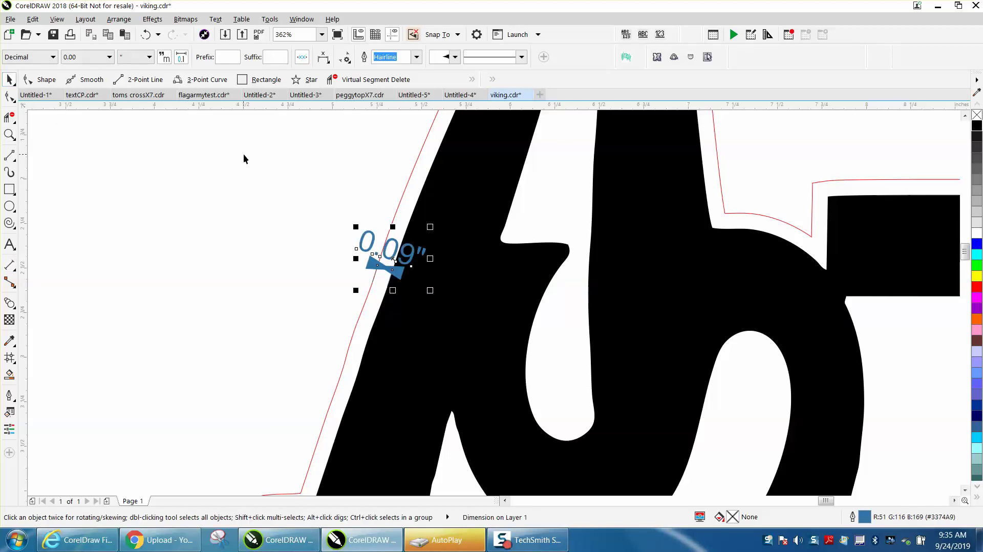
key(Delete)
- Select all the extracted black letter outlines beside the page and bring up the Contour settings
scroll(438, 255, down, 5)
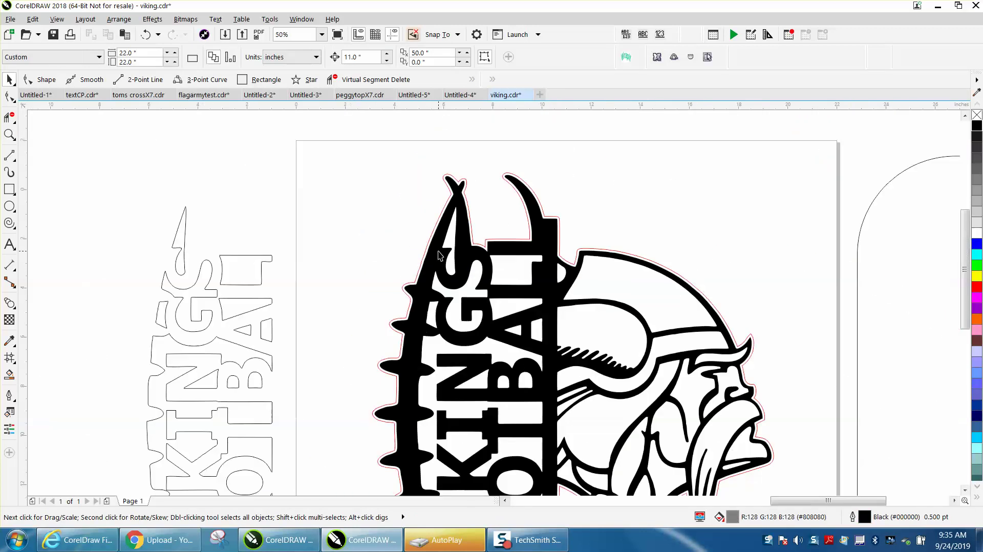
scroll(439, 254, down, 1)
drag(373, 399, 392, 417)
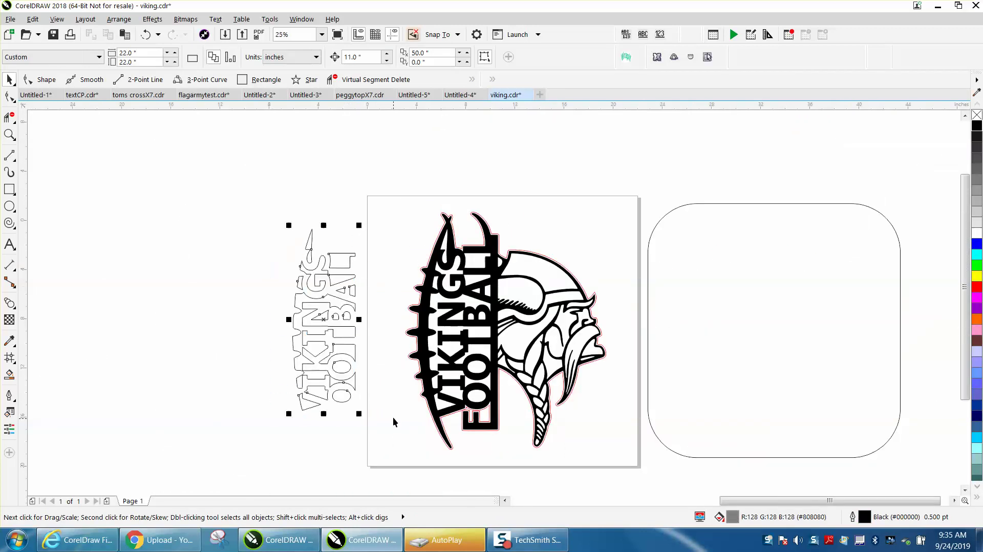
click(11, 136)
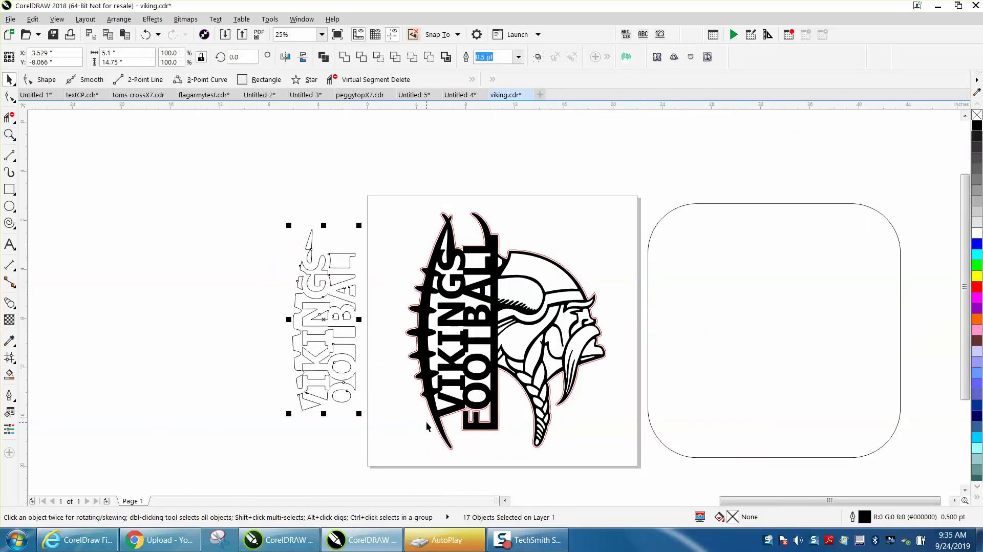
click(9, 134)
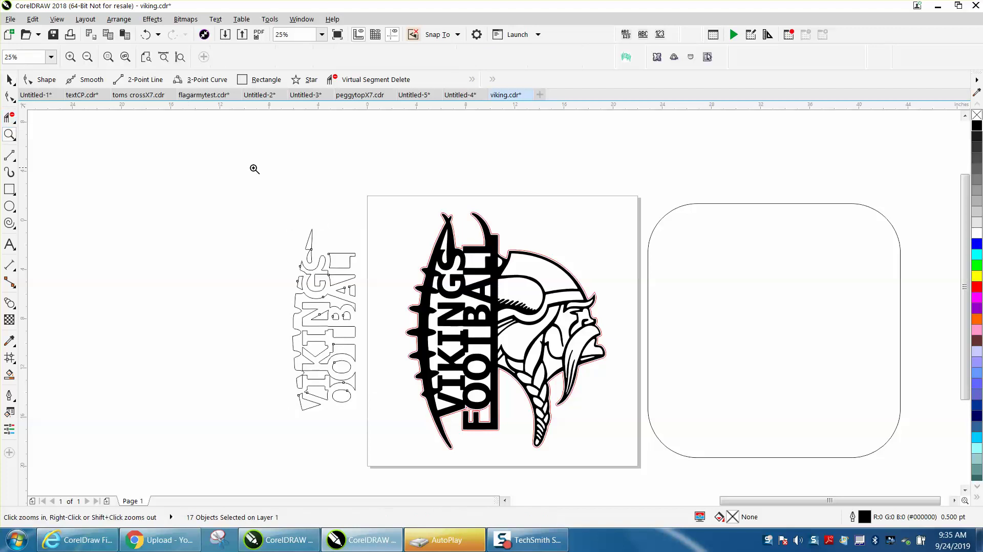
drag(255, 237, 425, 420)
click(9, 80)
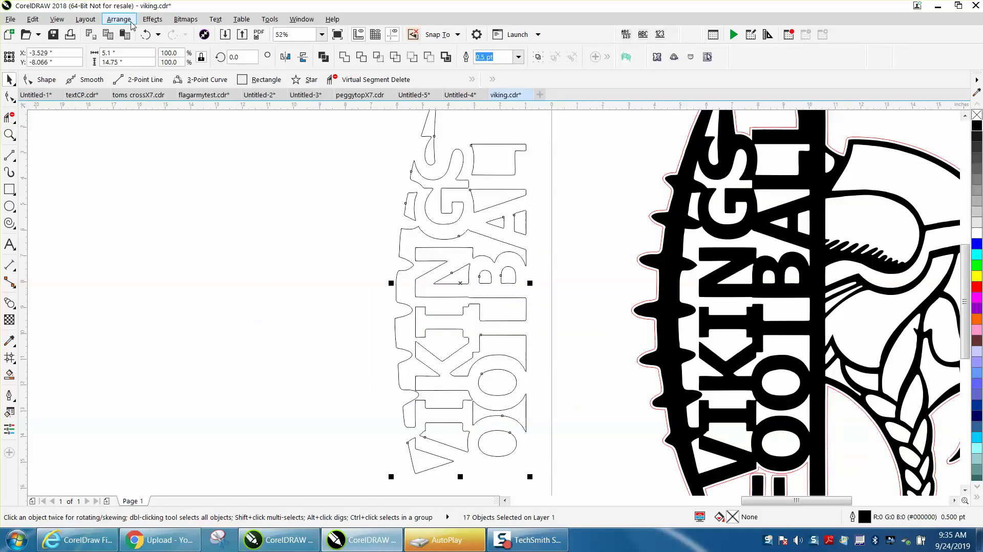
click(156, 21)
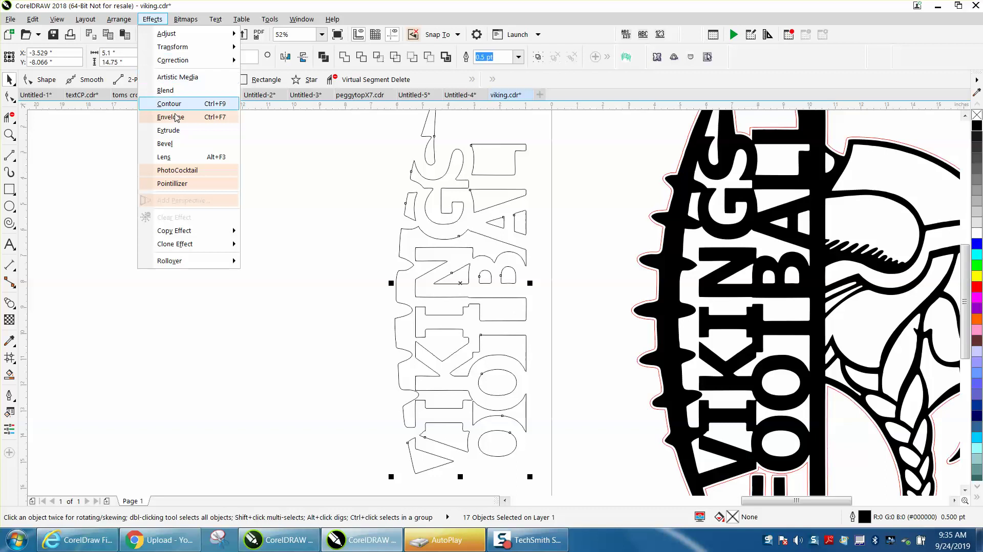
click(170, 104)
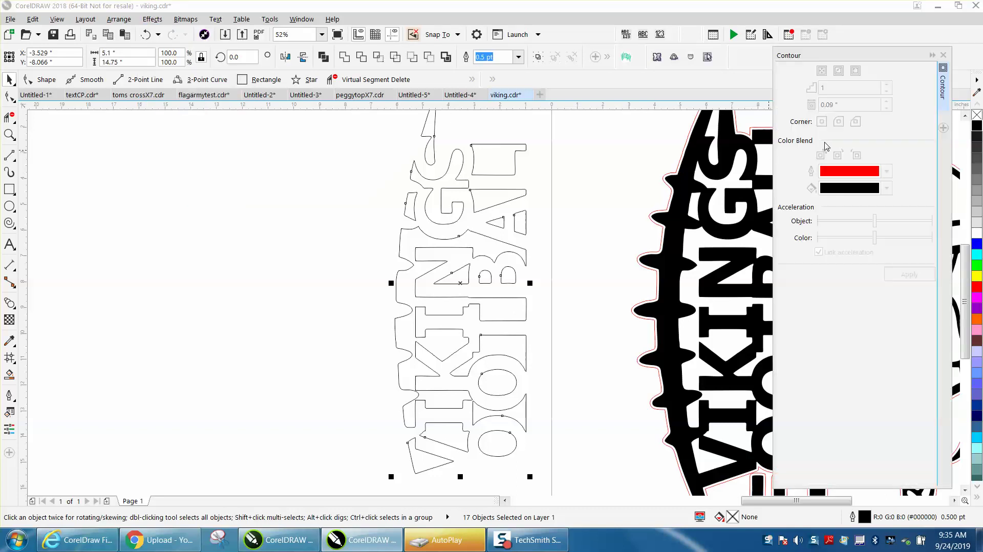
- Apply a one-step 0.09-inch inside contour with a red outline to the narrow spike shape above the S
click(423, 133)
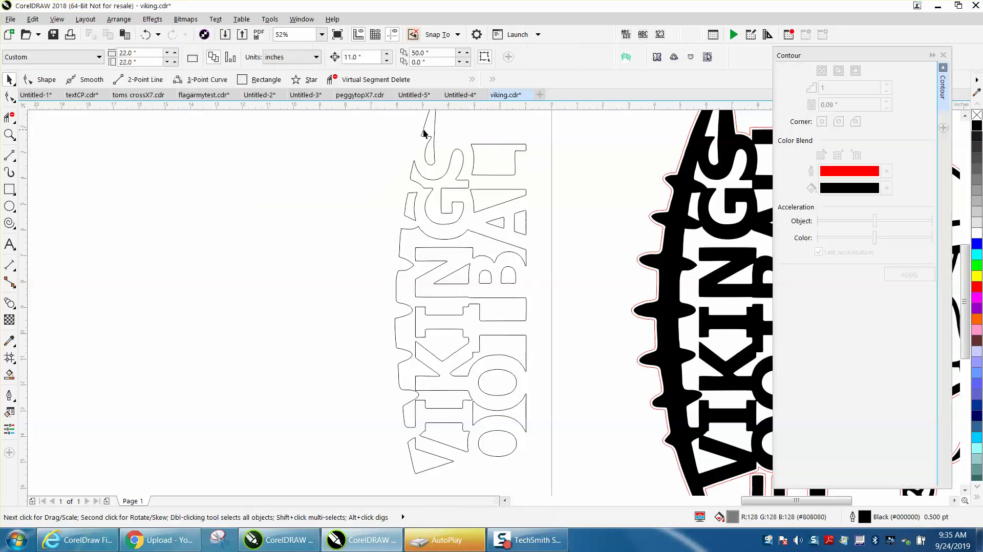
click(432, 129)
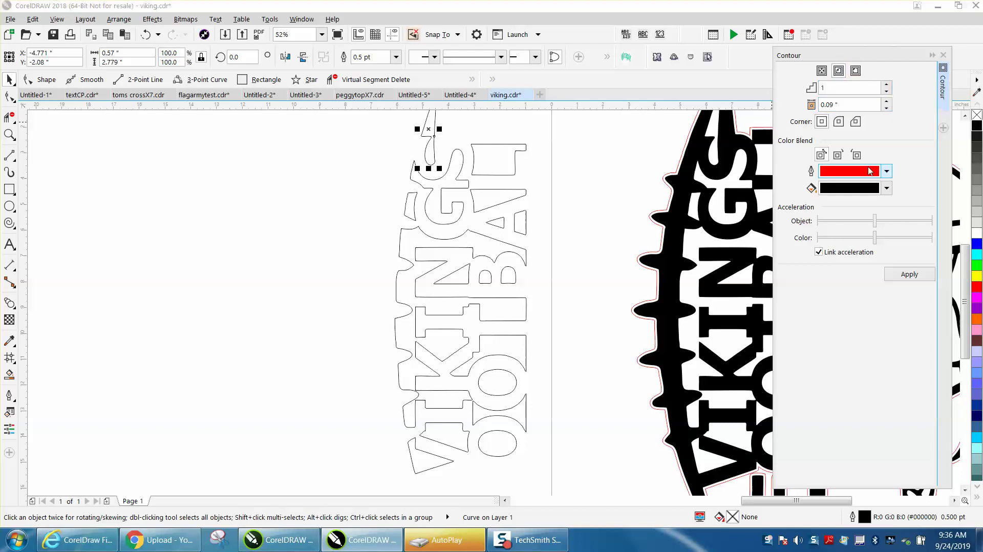
click(909, 275)
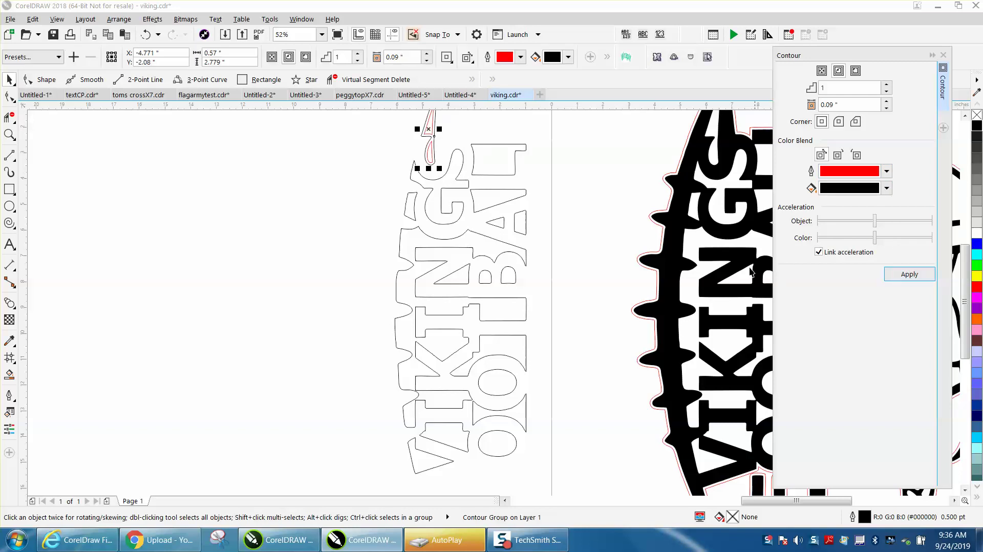
- Try moving the contoured spike shape 11 inches right and contouring the topmost FOOTBALL piece, and undo both
click(609, 239)
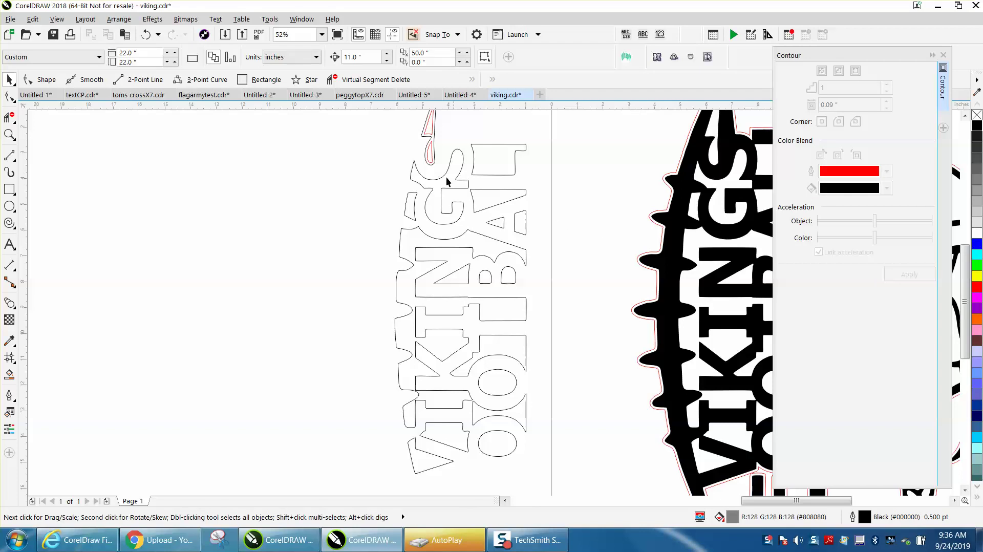
click(433, 160)
key(Right)
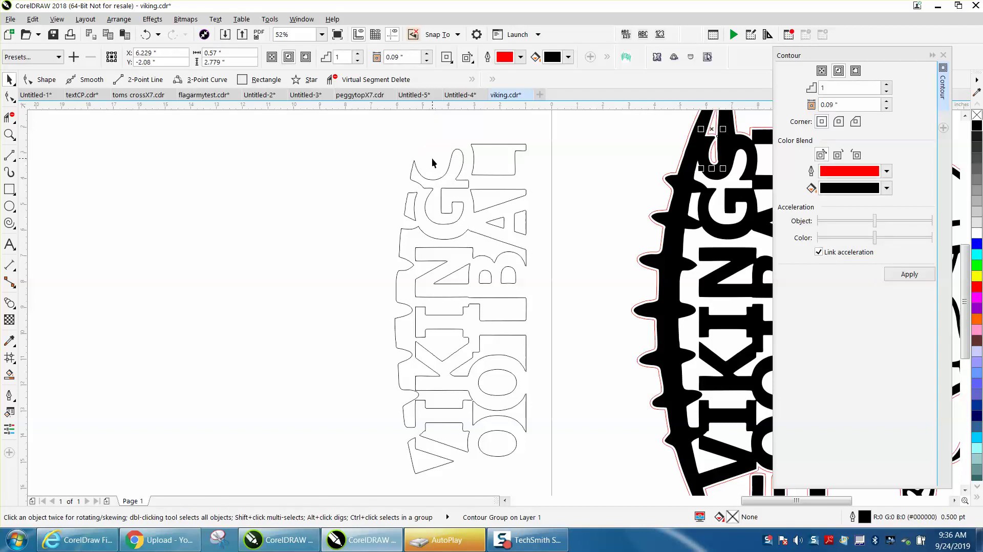
click(515, 165)
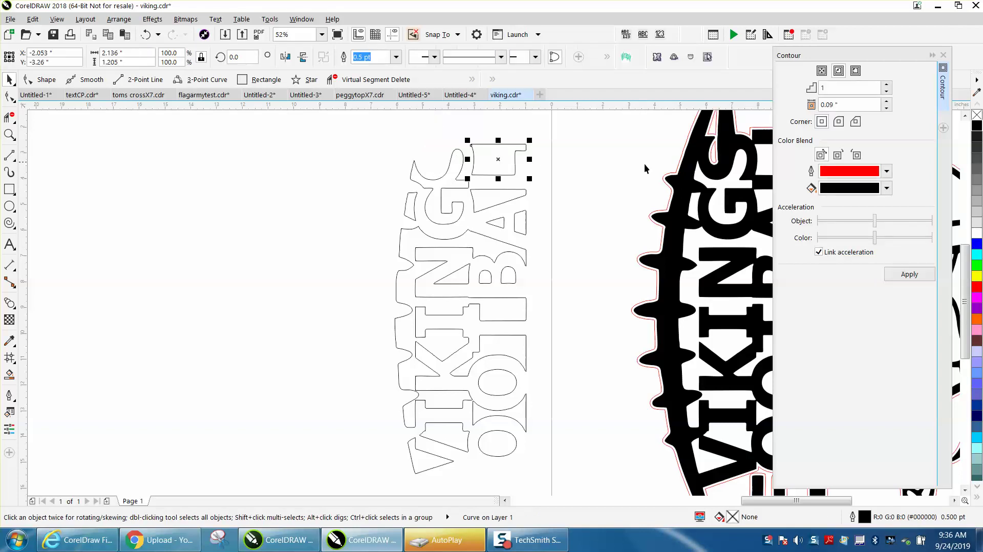
click(904, 273)
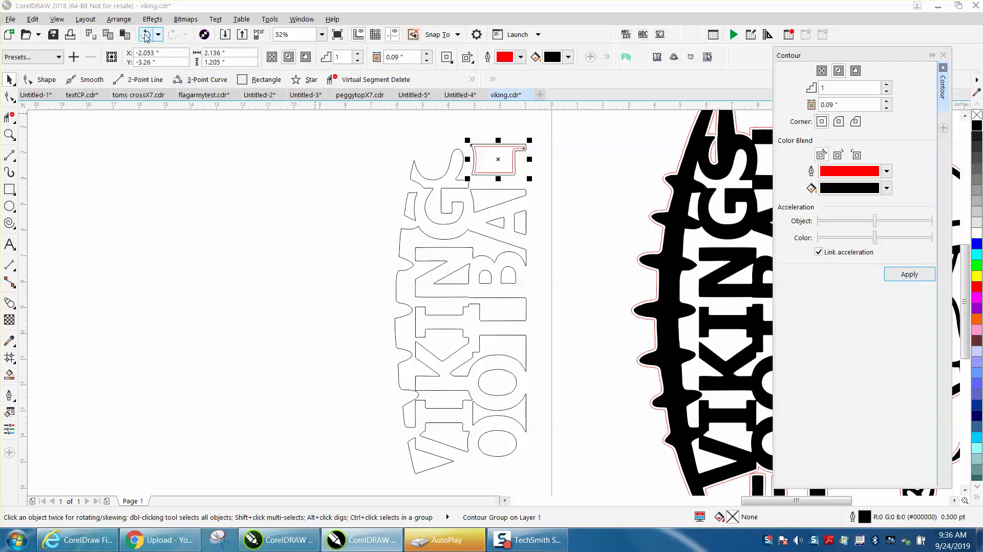
click(146, 35)
click(146, 35)
- Break the spike shape's contour group apart and move its red inner contour 11 inches right onto the artwork
scroll(372, 132, down, 2)
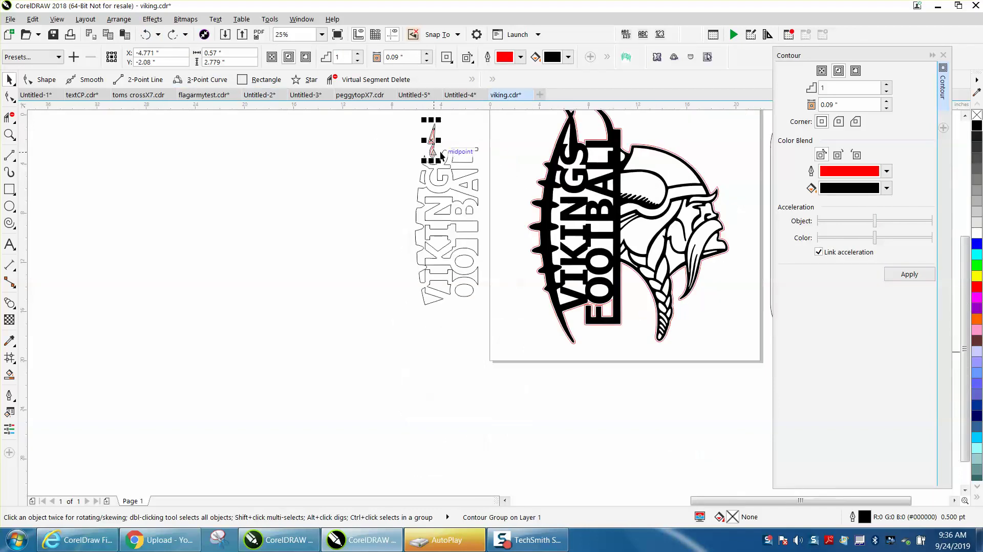
click(9, 134)
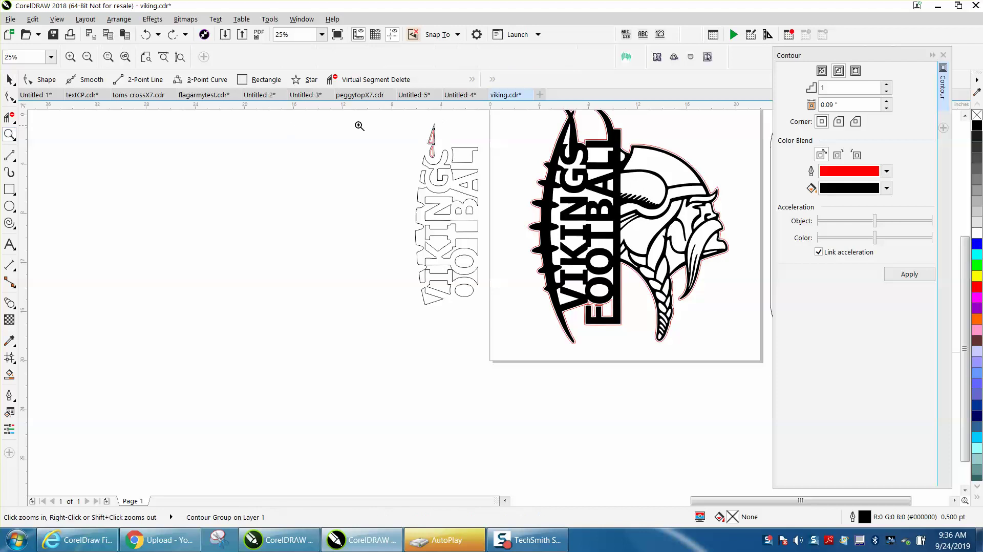
drag(394, 118, 509, 180)
click(9, 79)
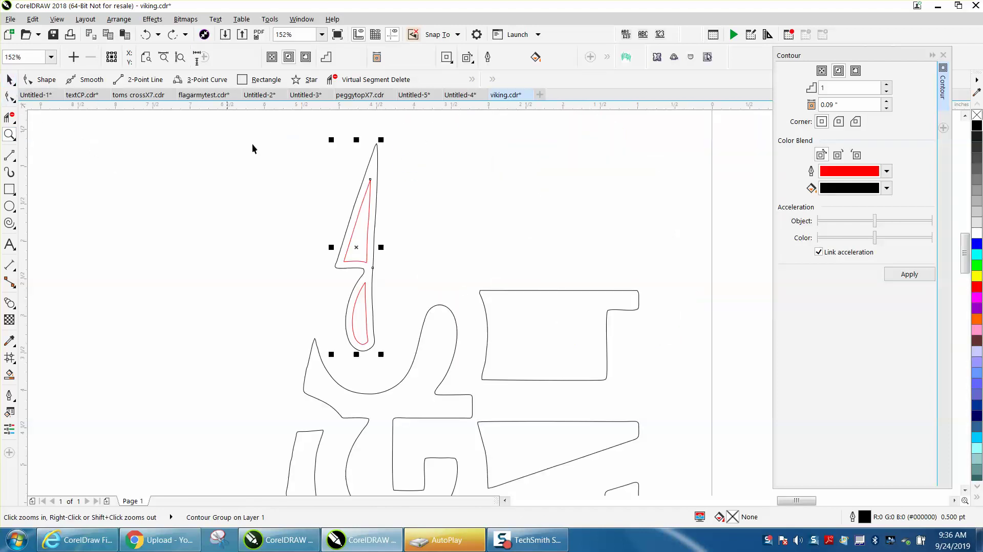
click(128, 23)
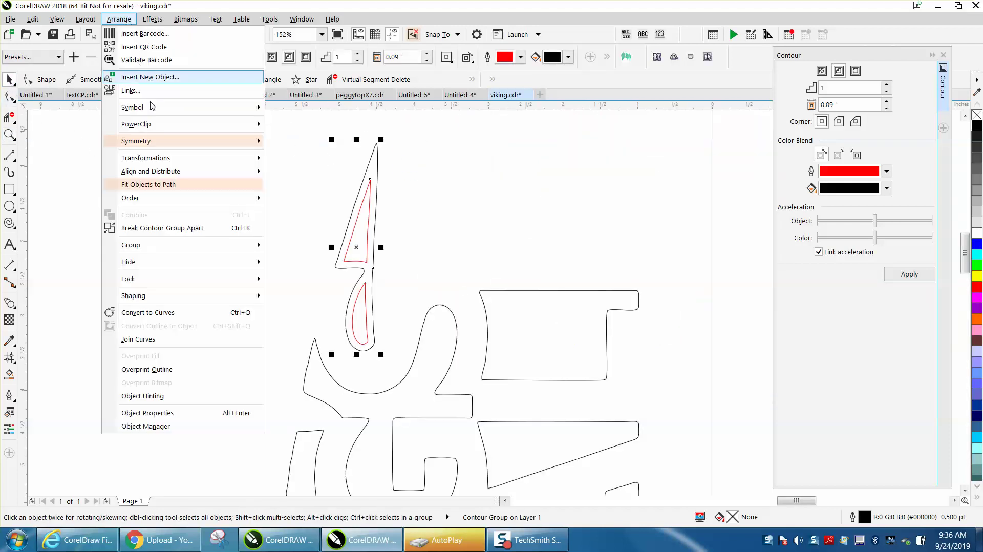
click(179, 229)
click(368, 236)
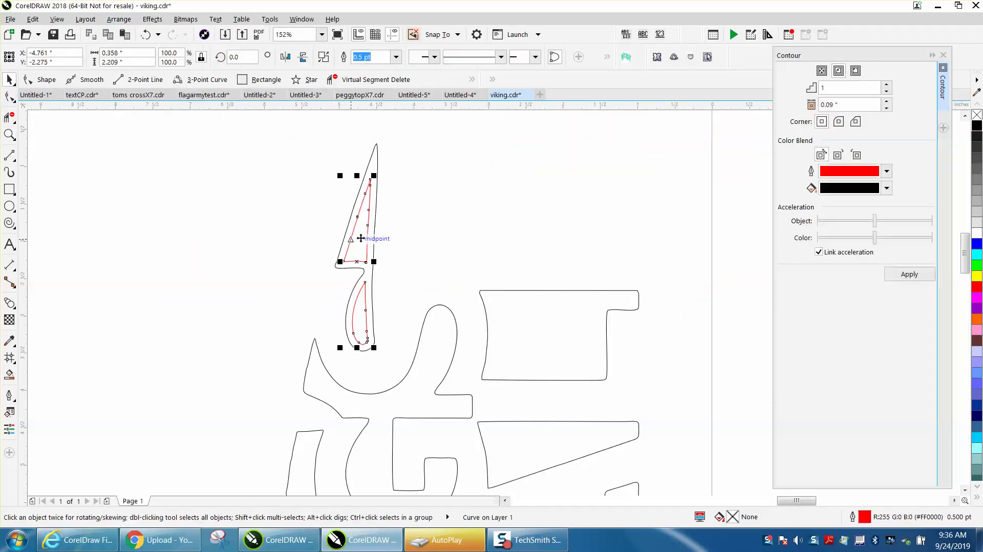
key(Delete)
- Move the spike shape's original black outline 11 inches left, away from the other letter outlines
scroll(366, 238, down, 2)
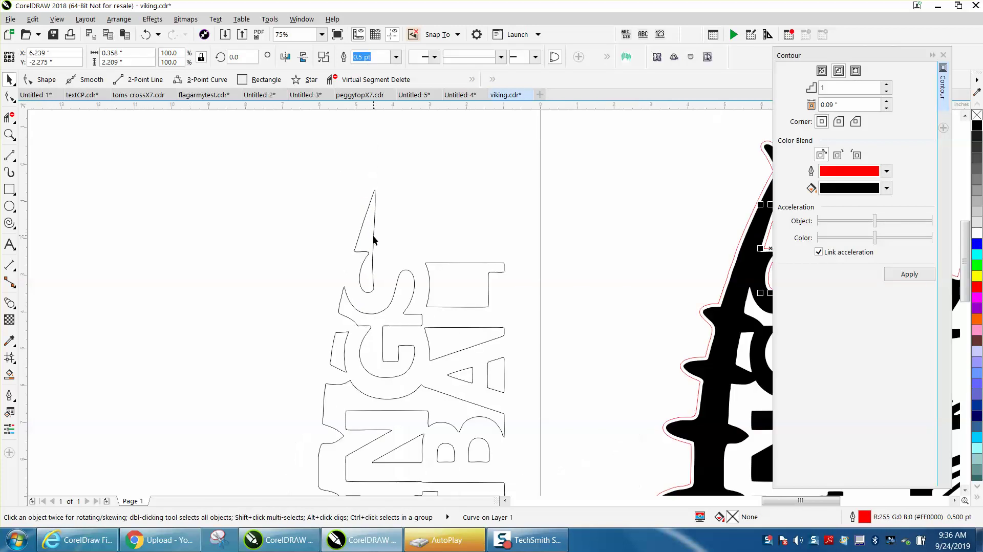
click(373, 235)
key(Left)
- Apply the 0.09-inch red inside contour to the topmost FOOTBALL piece beside the S and break the contour group apart
scroll(374, 234, down, 1)
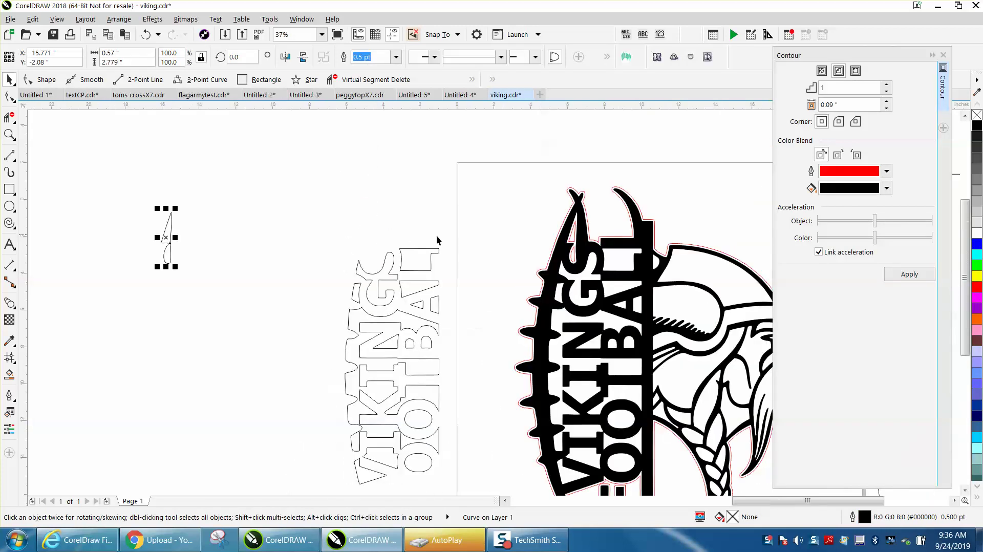
click(415, 259)
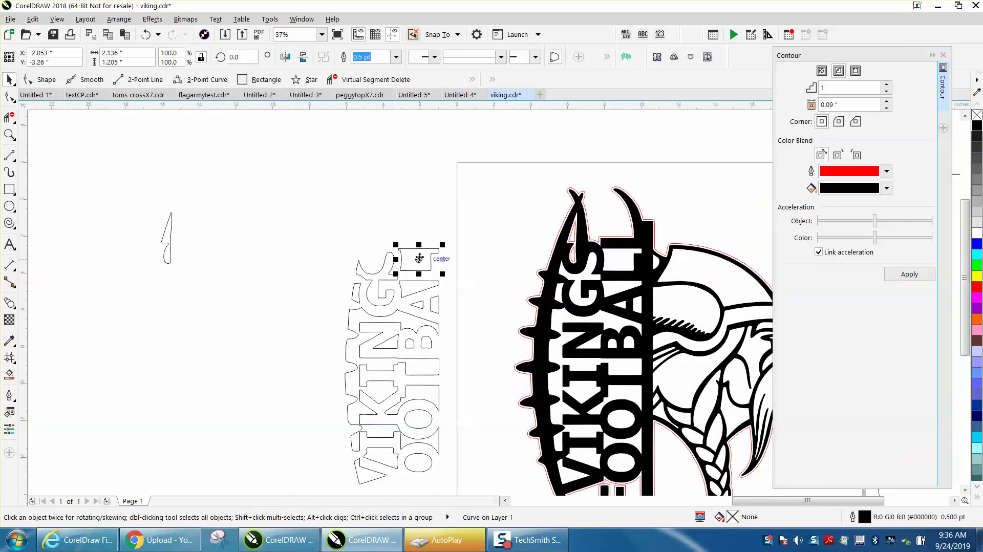
click(910, 274)
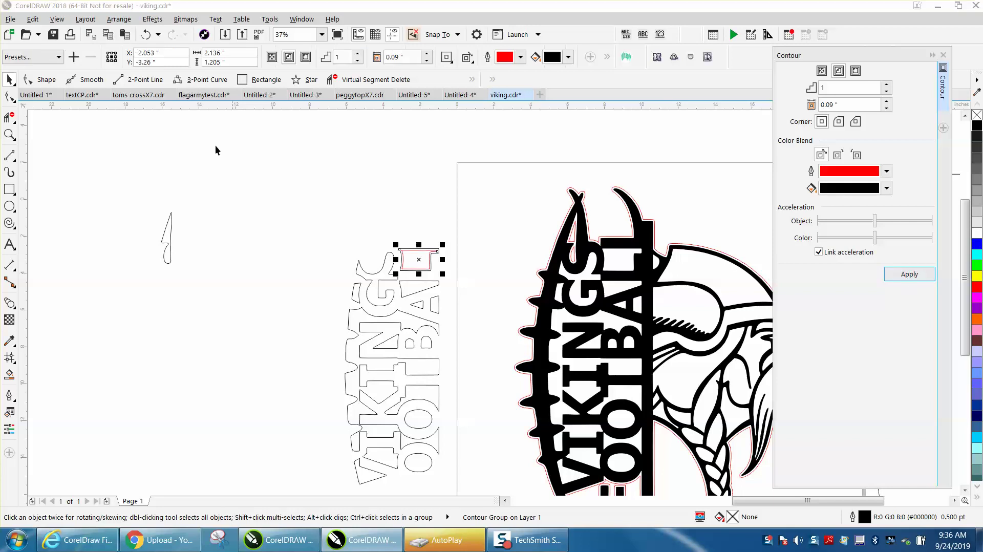
click(119, 19)
click(217, 217)
click(218, 217)
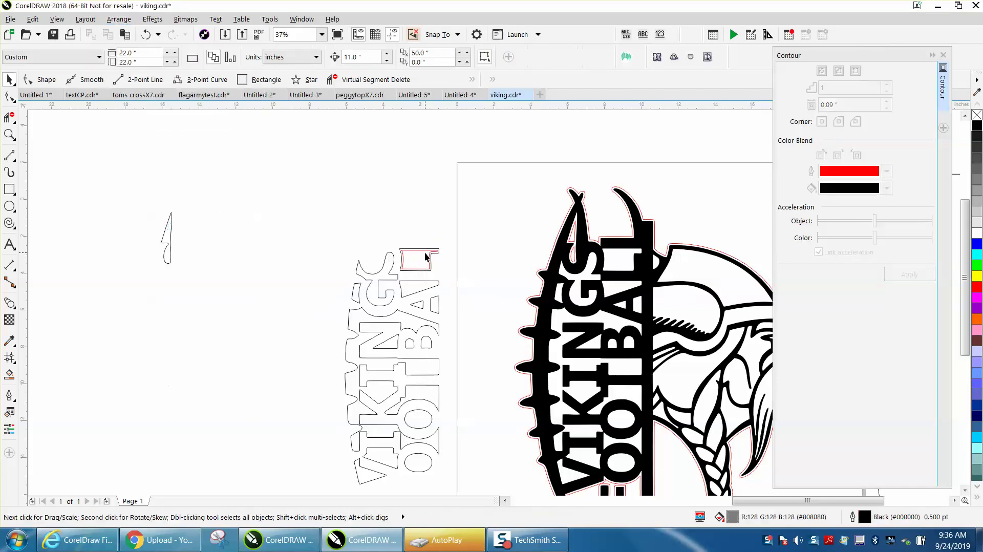
- Move that piece's red contour 11 inches right onto the artwork and its original black outline 11 inches left
click(429, 257)
key(Right)
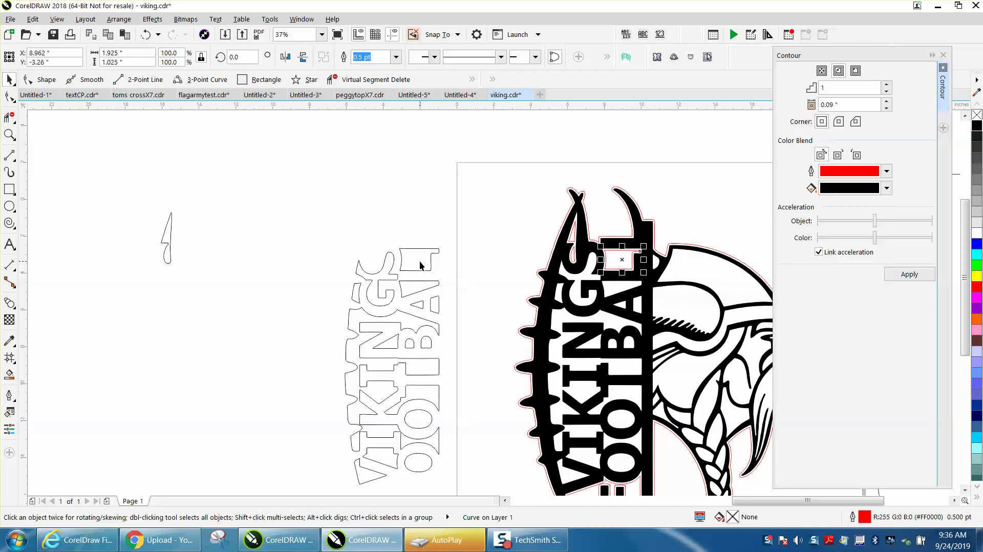
click(421, 263)
key(Left)
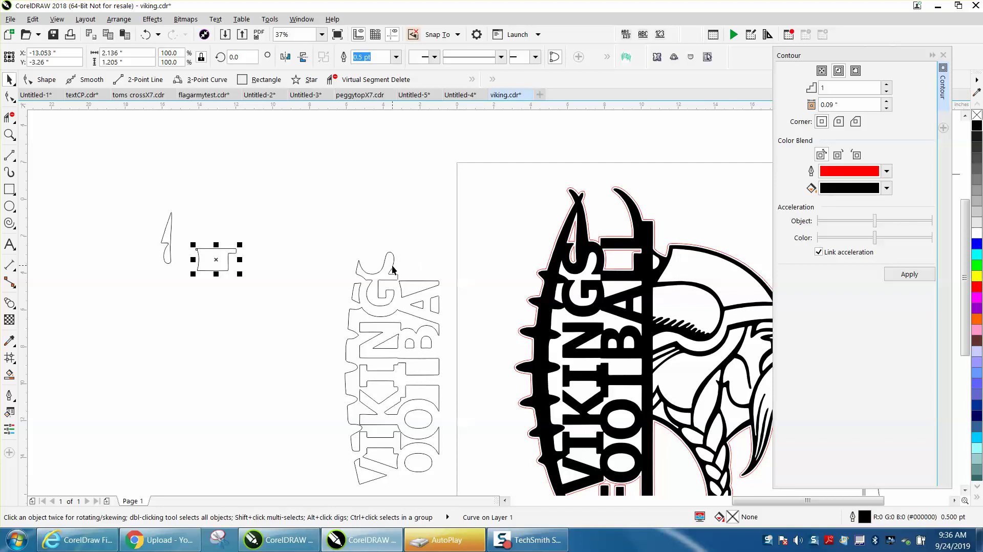
- Apply the 0.09-inch red inside contour to the piece running between the S and G and break the contour group apart
click(393, 270)
click(881, 274)
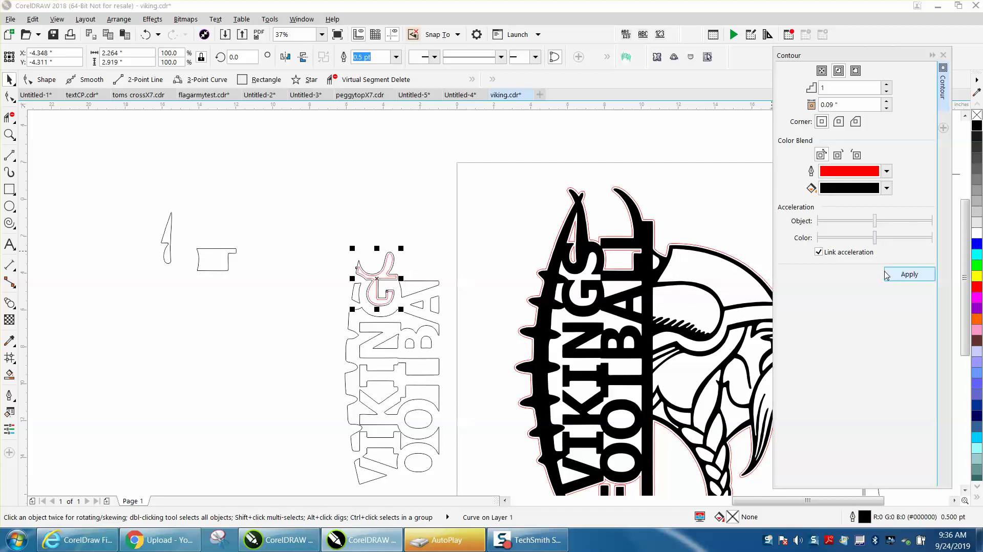
click(118, 19)
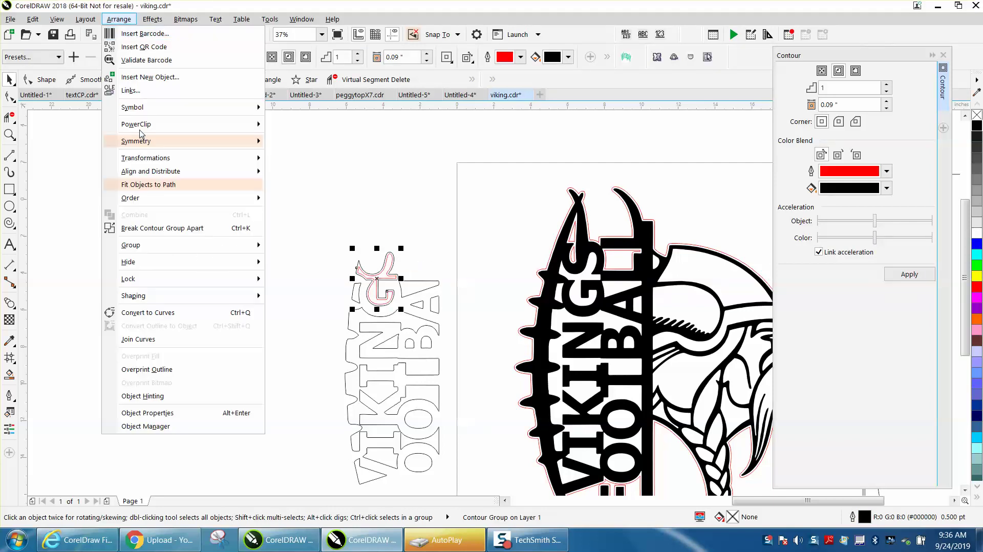
click(170, 226)
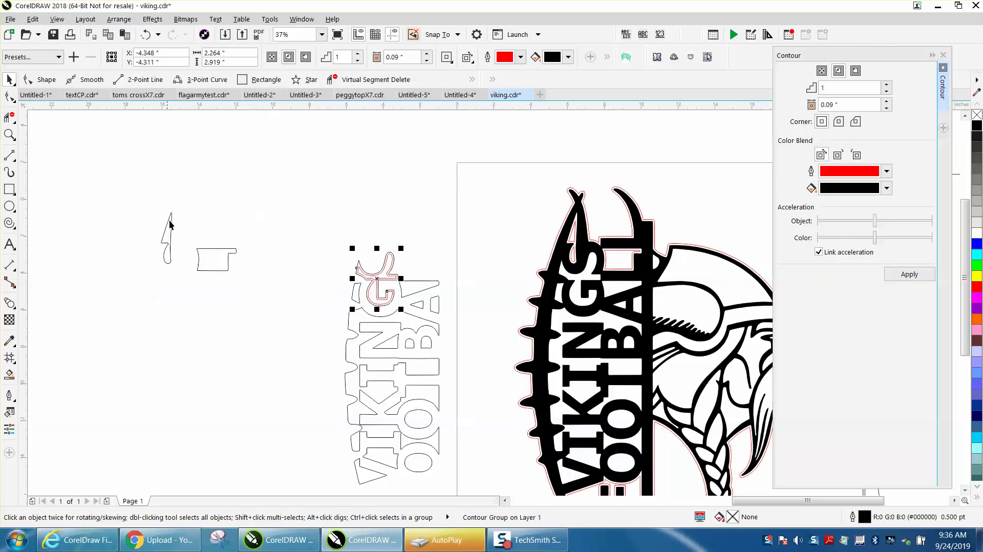
- Move the S and G piece's red contour 11 inches right onto the artwork and its original black outline 11 inches left
click(384, 275)
key(Right)
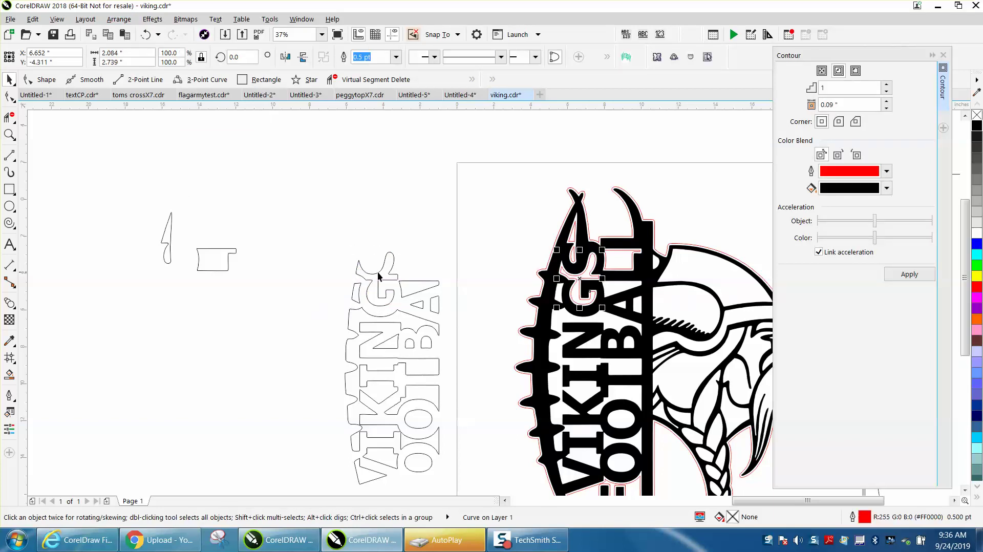
click(378, 273)
key(Left)
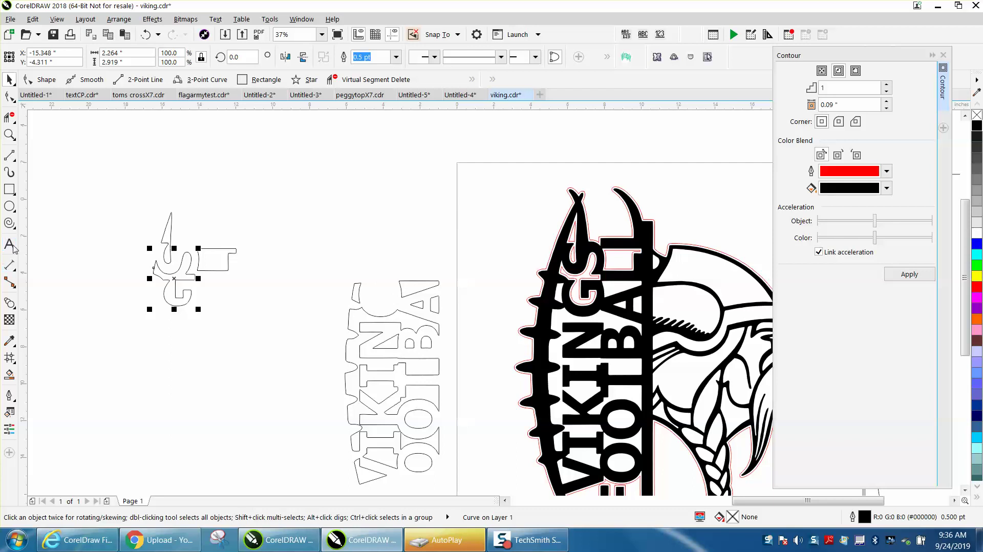
- Apply the 0.09-inch red inside contour to the large piece surrounding the VIKIN and B letters and break the contour group apart
click(381, 393)
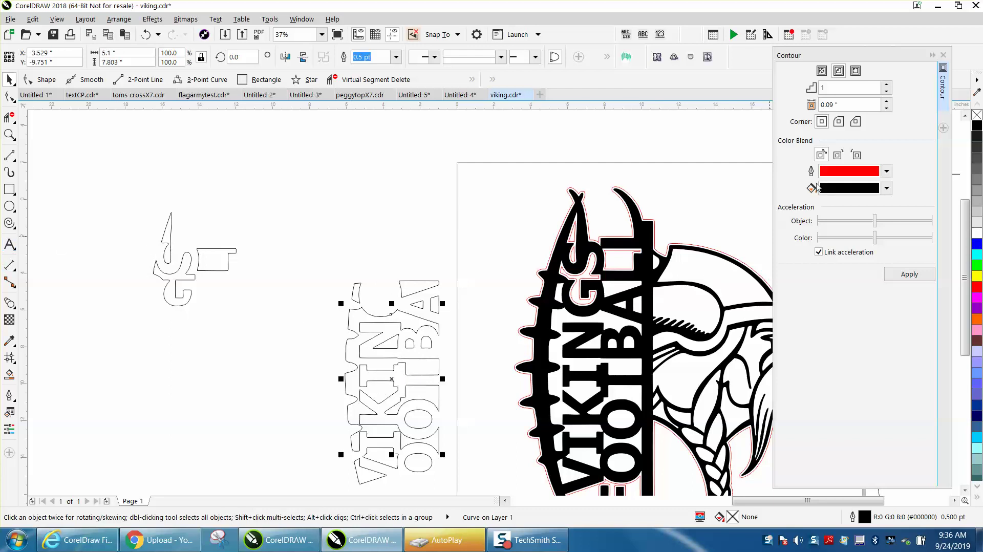
click(909, 275)
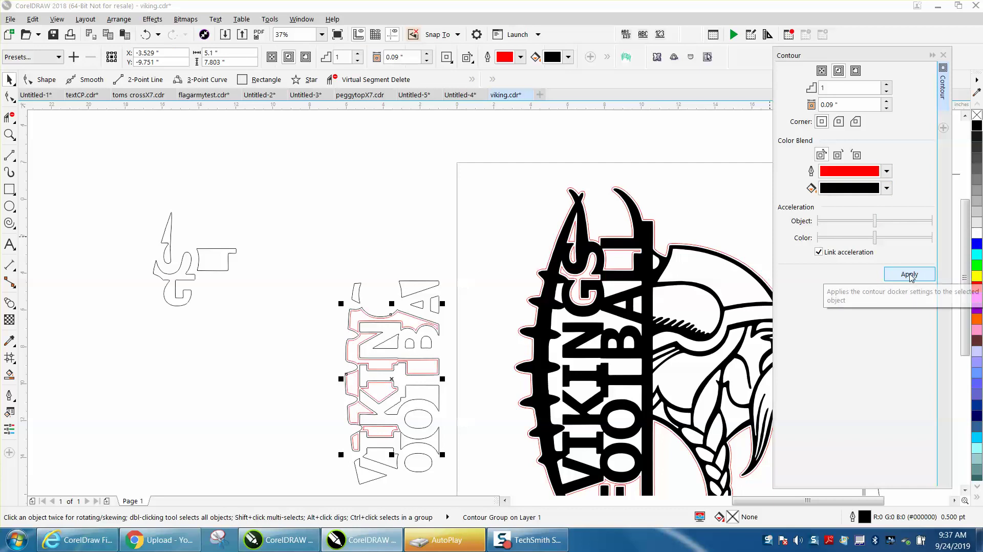
click(118, 19)
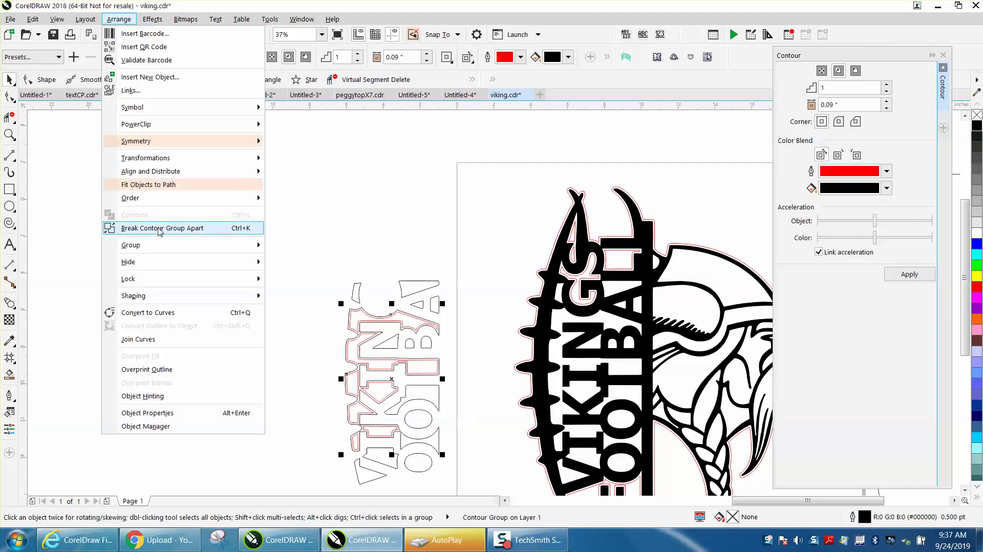
click(162, 228)
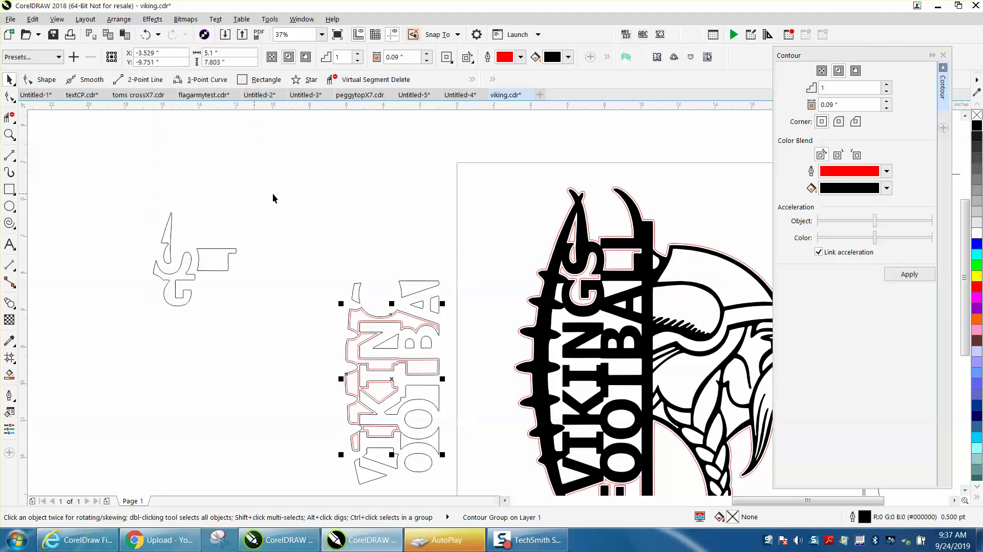
- Move the large letter piece's red contour 11 inches right onto the artwork and its original black outline 11 inches left
click(409, 320)
key(Right)
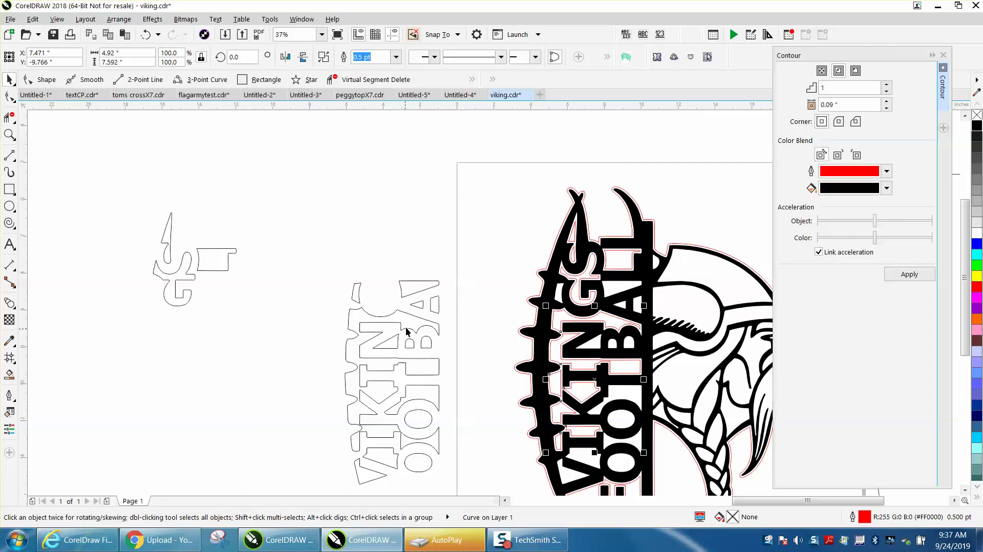
click(400, 330)
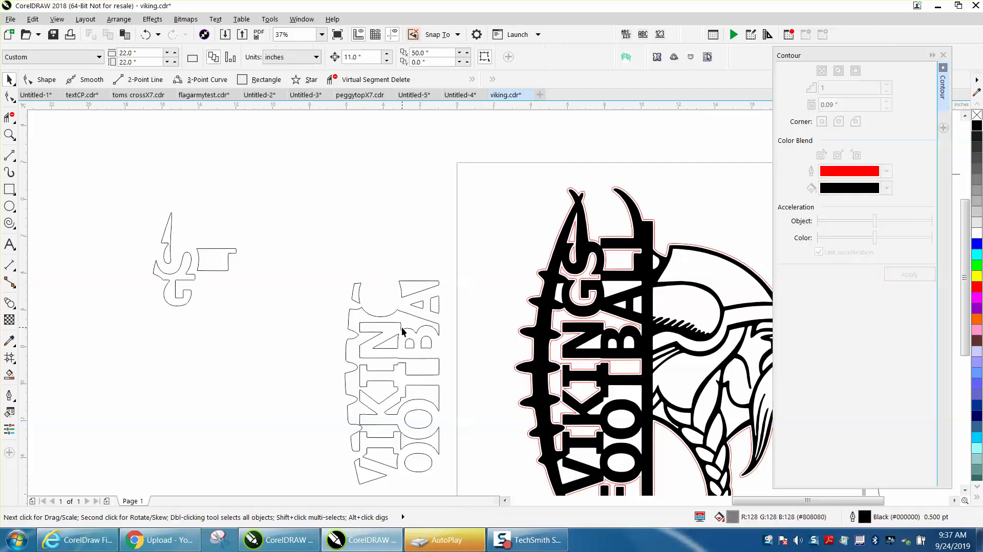
click(393, 328)
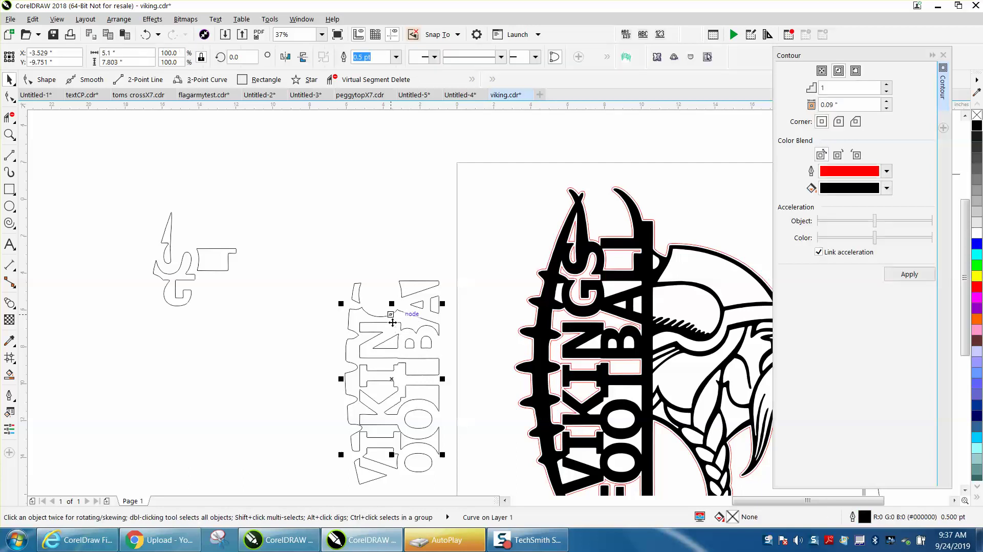
key(ctrl+z)
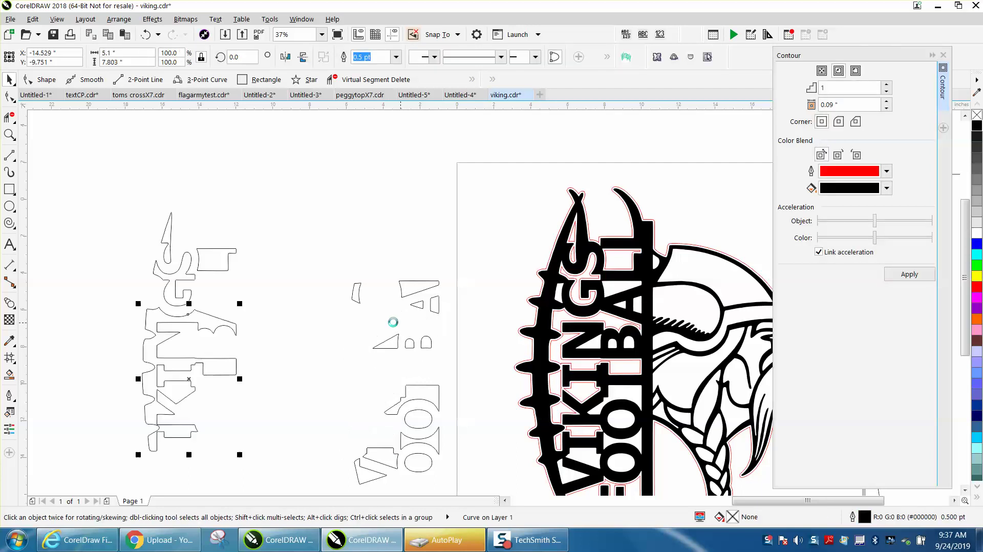
- Apply the 0.09-inch red inside contour to the small four-sided sliver beside the G and break the contour group apart
click(9, 134)
drag(136, 206, 699, 346)
click(10, 80)
key(space)
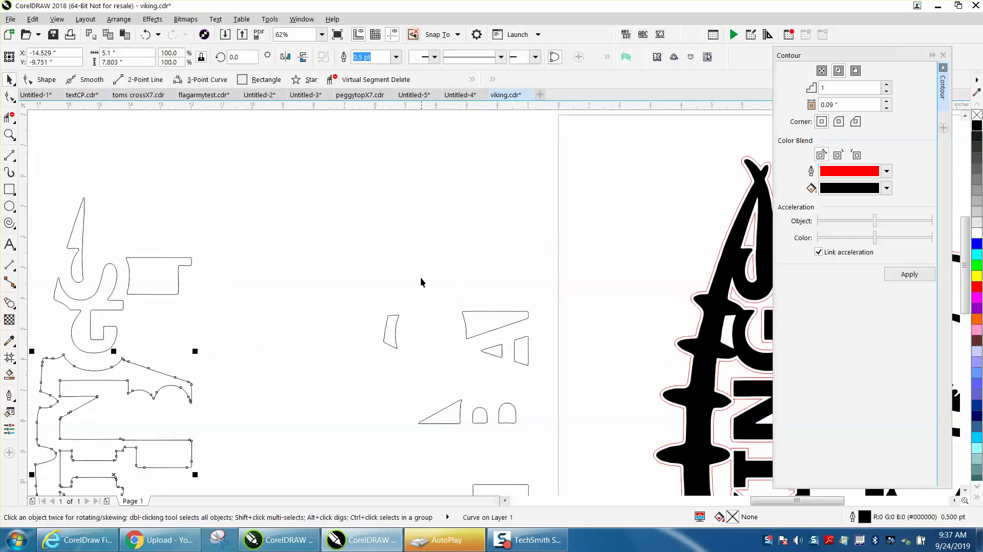
click(398, 319)
click(906, 274)
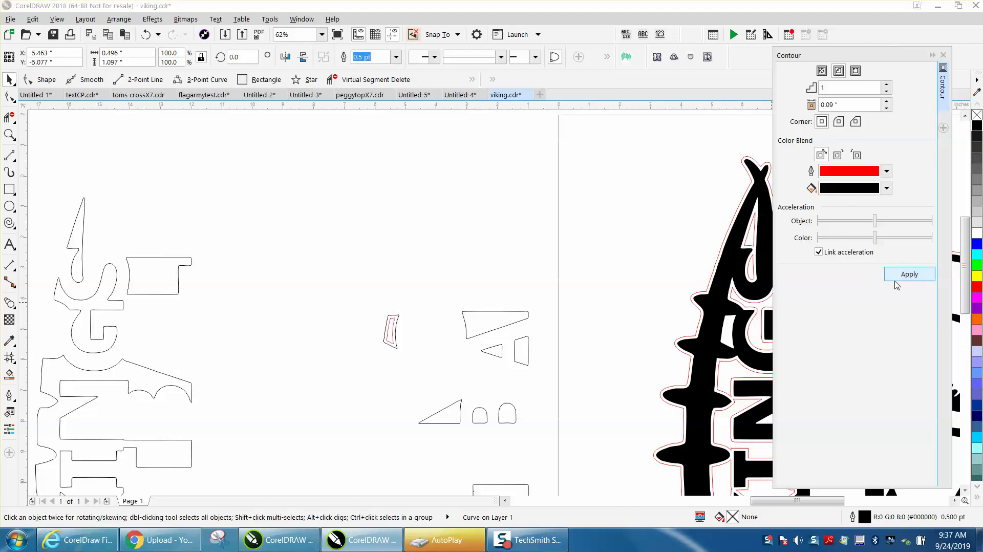
click(119, 19)
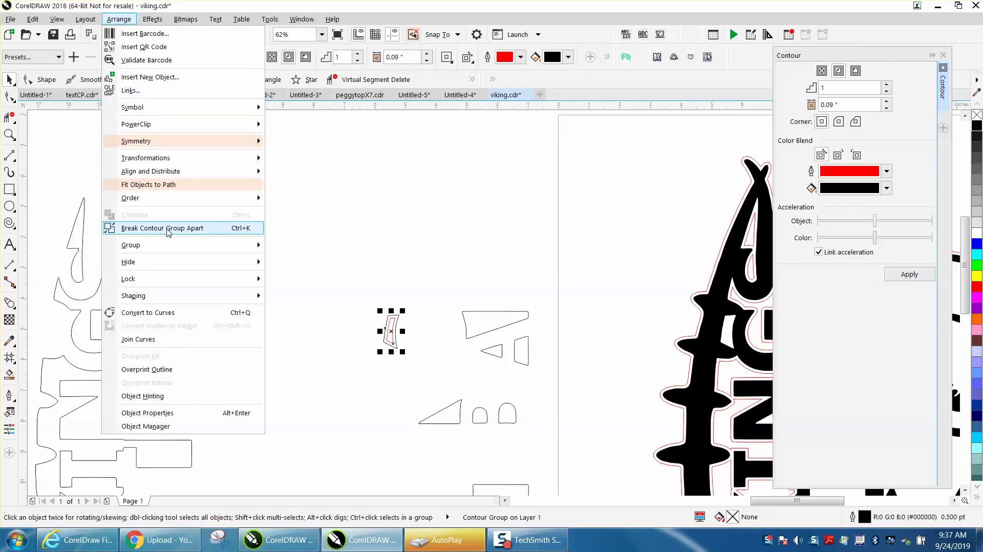
click(169, 229)
- Place the sliver's red contour 11 inches right on the artwork and move its original black outline 11 inches left
click(398, 312)
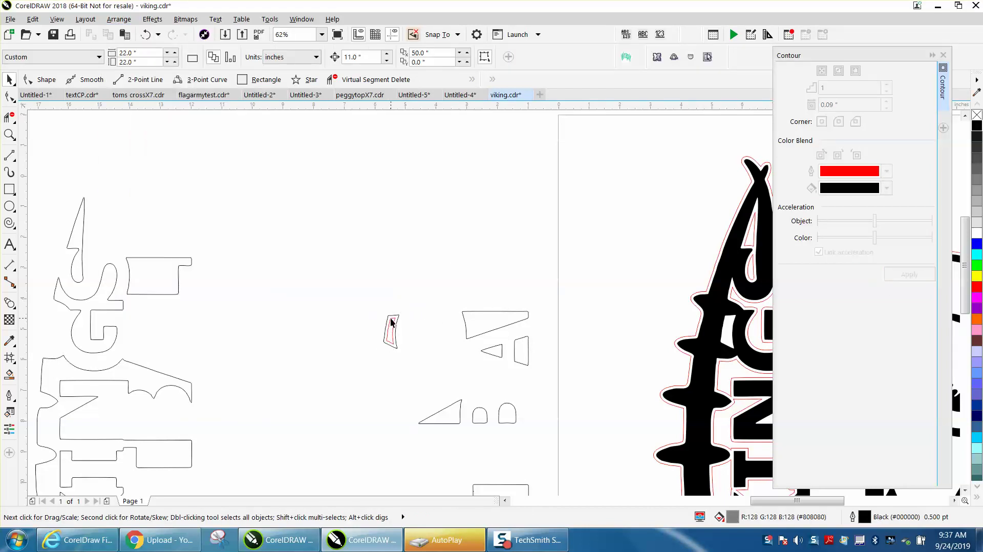
click(392, 318)
key(Left)
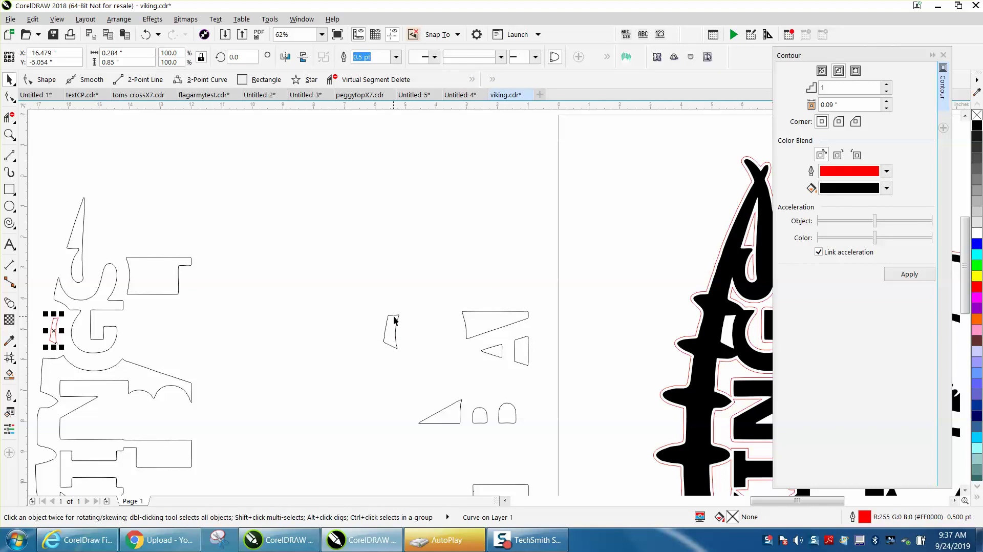
key(r)
click(399, 317)
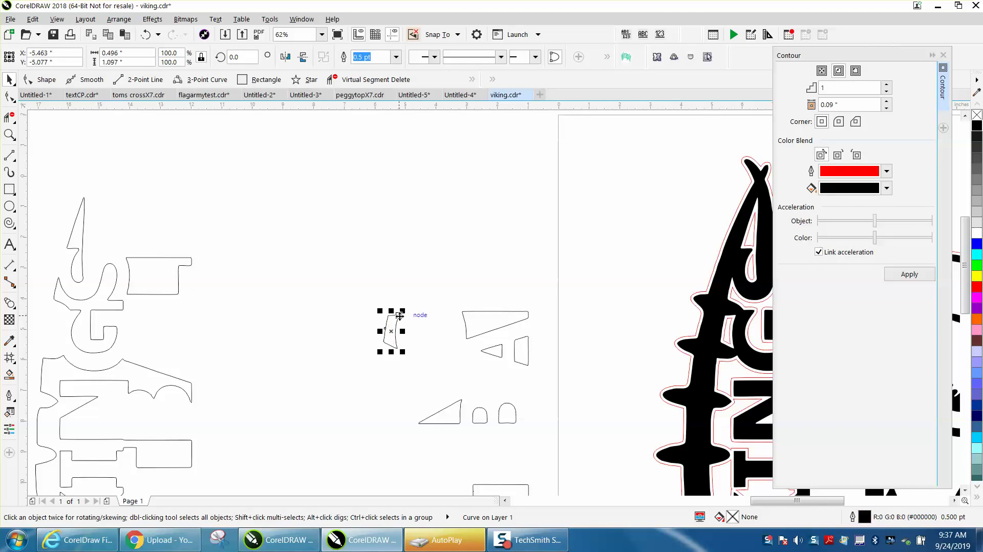
key(l)
- Apply the 0.09-inch red inside contour to the wedge-shaped piece between the A and L and break the contour group apart
click(486, 327)
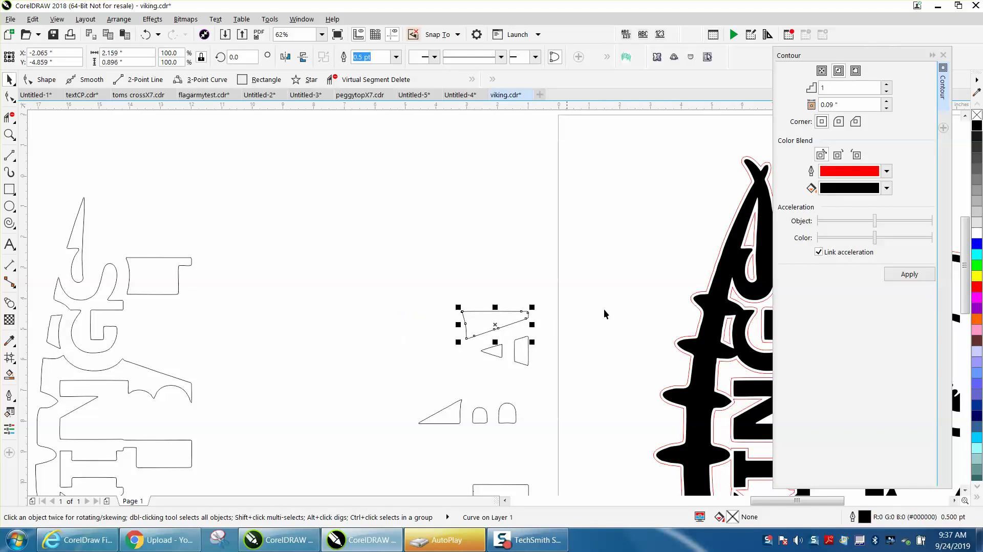
click(888, 272)
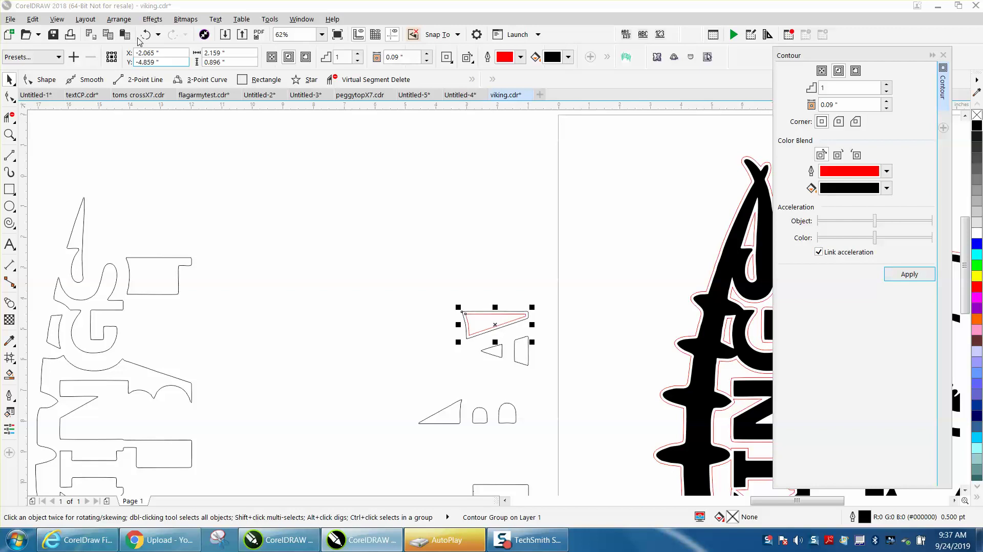
click(119, 19)
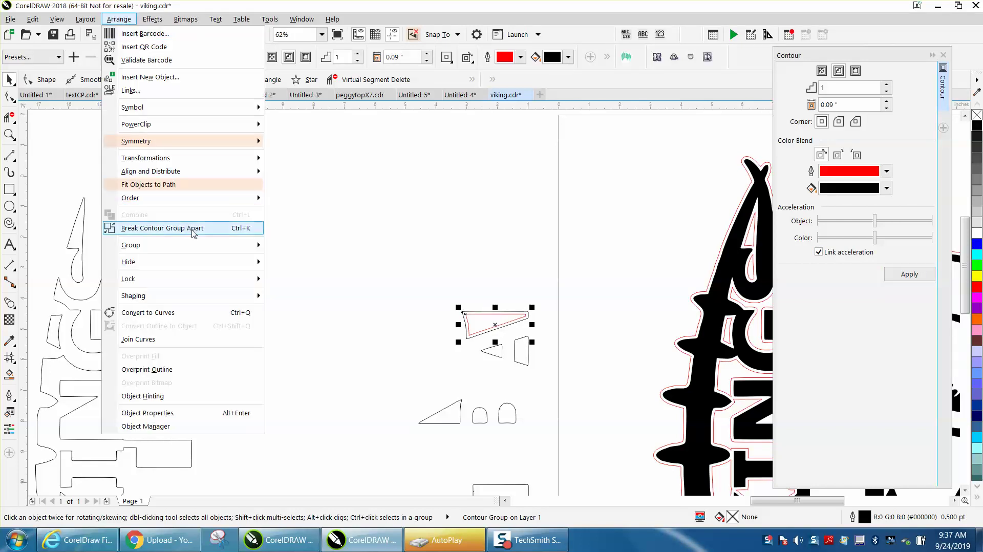
click(193, 228)
- Move the wedge's red contour 11 inches right onto the artwork and its original black outline 11 inches left
click(434, 219)
click(482, 314)
key(Delete)
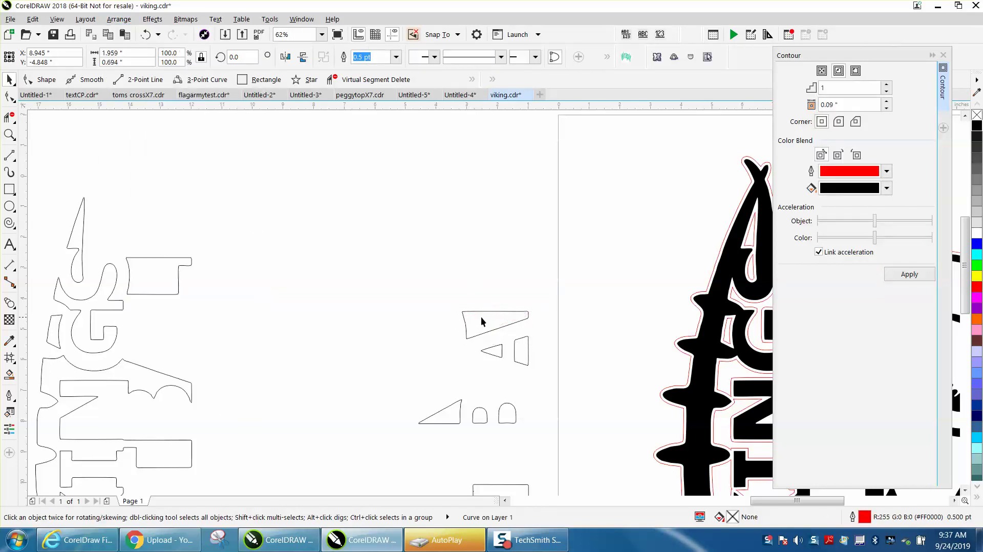
click(482, 312)
key(Left)
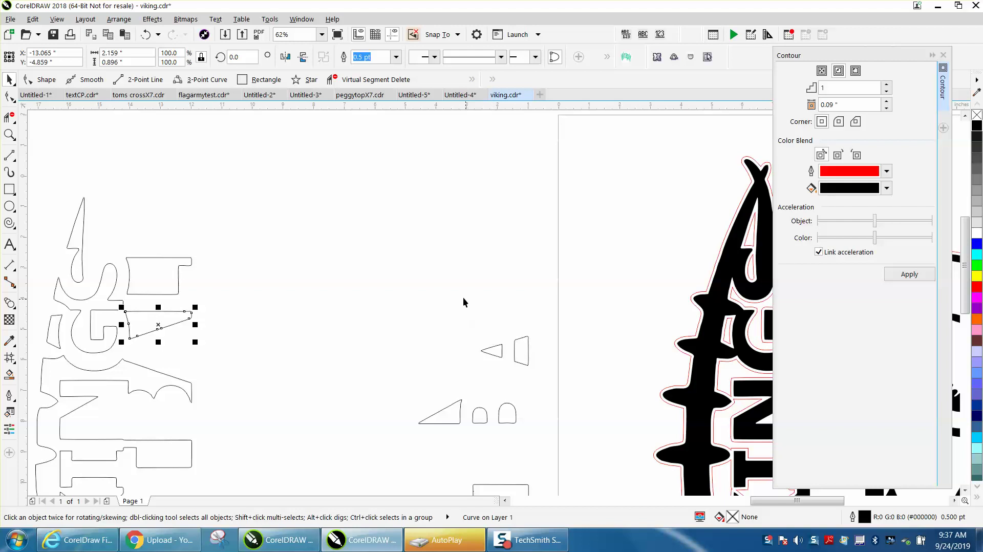
- Examine the red contours placed around the GS and BALL letters and the small B openings still without contours
scroll(455, 286, down, 1)
click(10, 135)
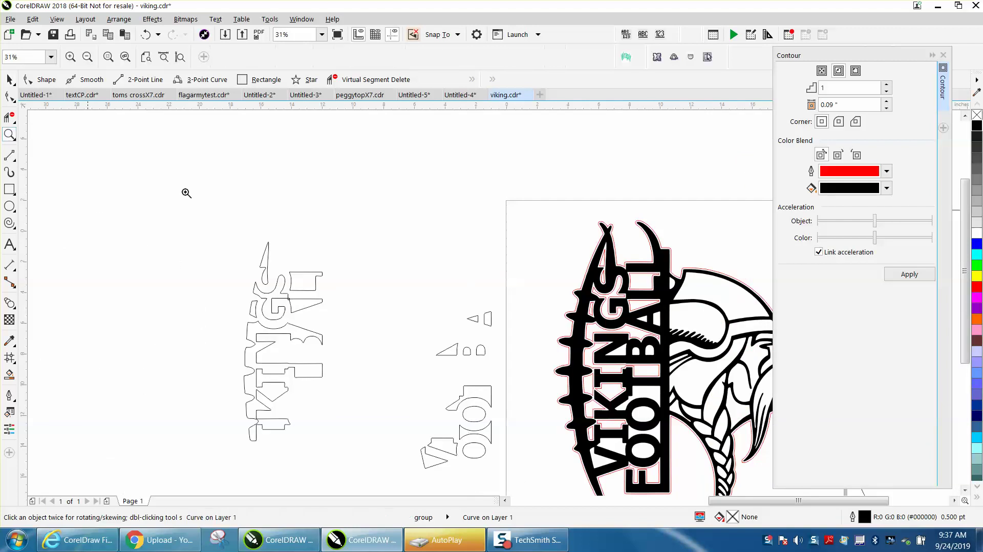
drag(566, 258, 716, 374)
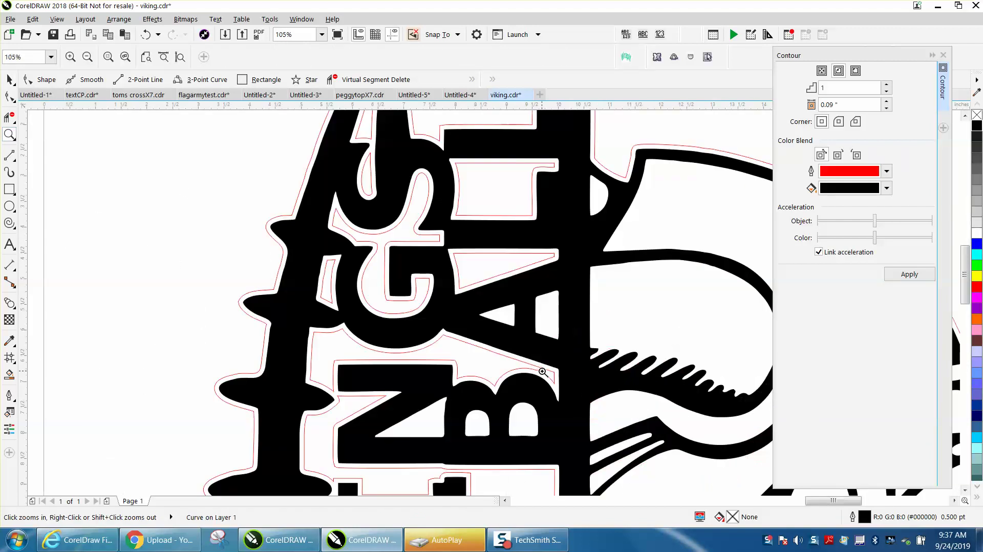
scroll(386, 276, down, 2)
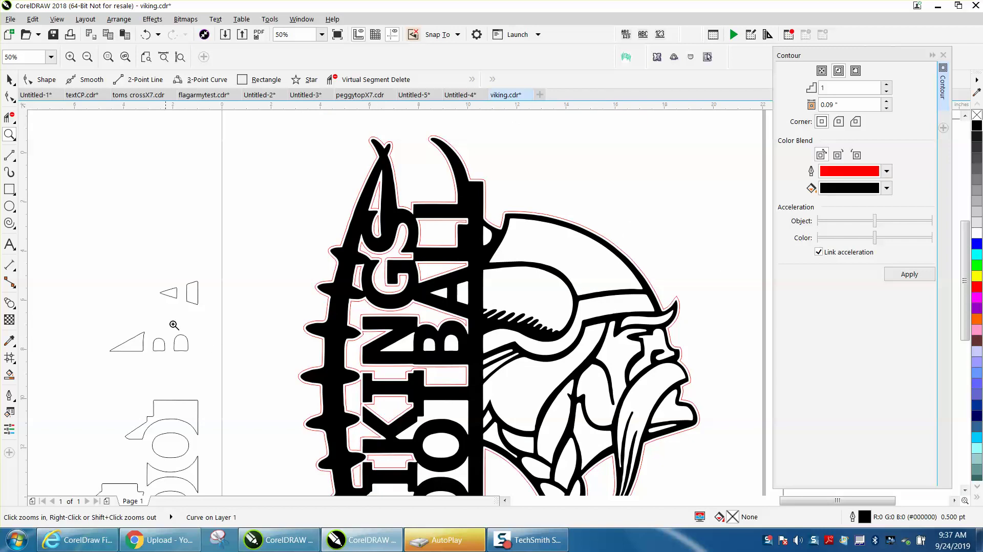
click(10, 81)
drag(141, 320, 215, 362)
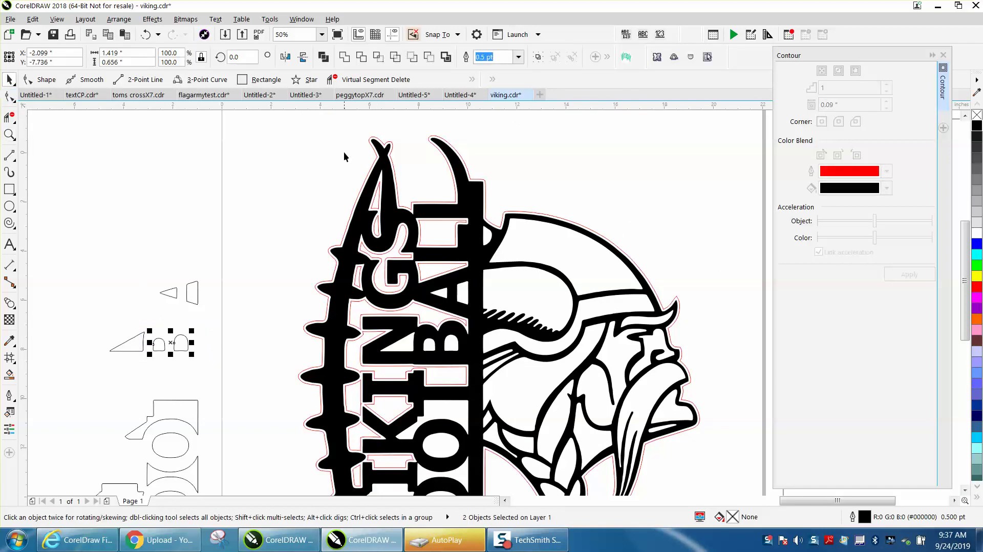
click(307, 153)
- Apply the 0.09-inch red inside contour to the small triangular opening of the A and break the contour group apart
click(177, 294)
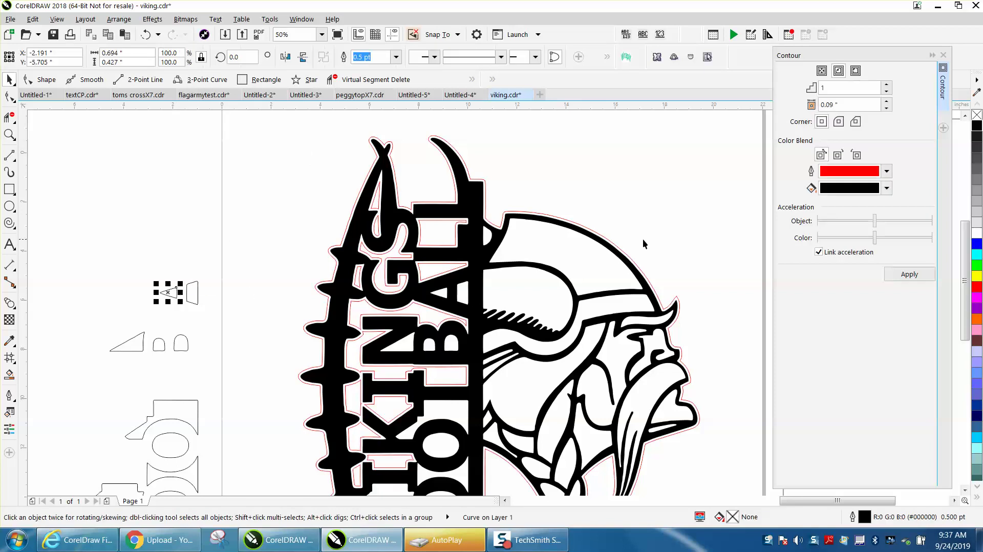
click(120, 21)
click(172, 229)
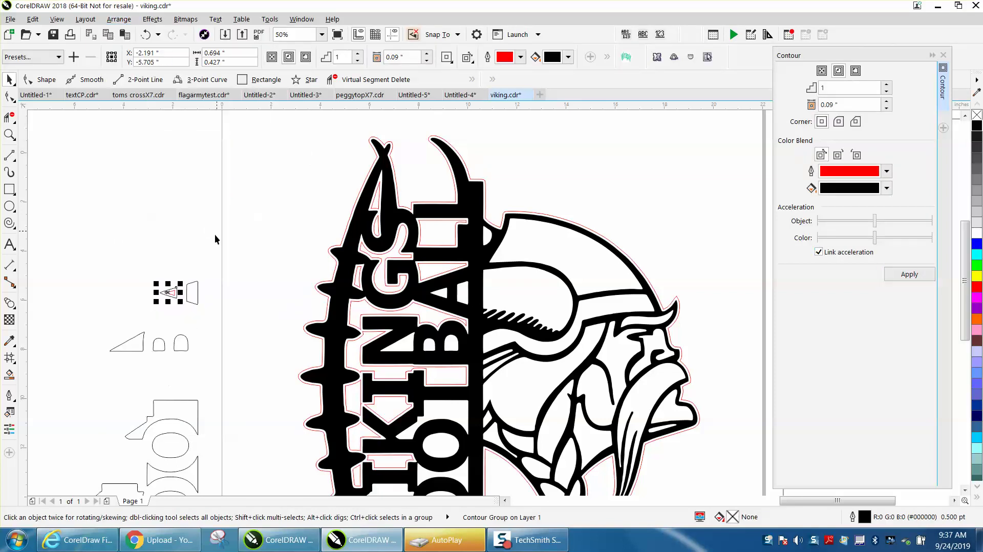
- Move the small triangle's red contour 11 inches right onto the artwork and its original black outline 11 inches left
click(170, 292)
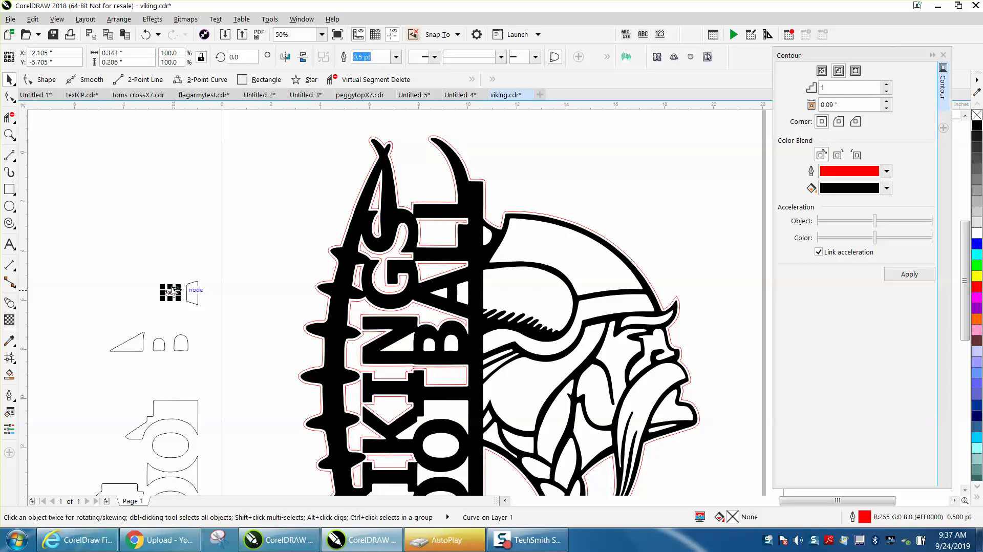
key(Tab)
click(177, 294)
key(Left)
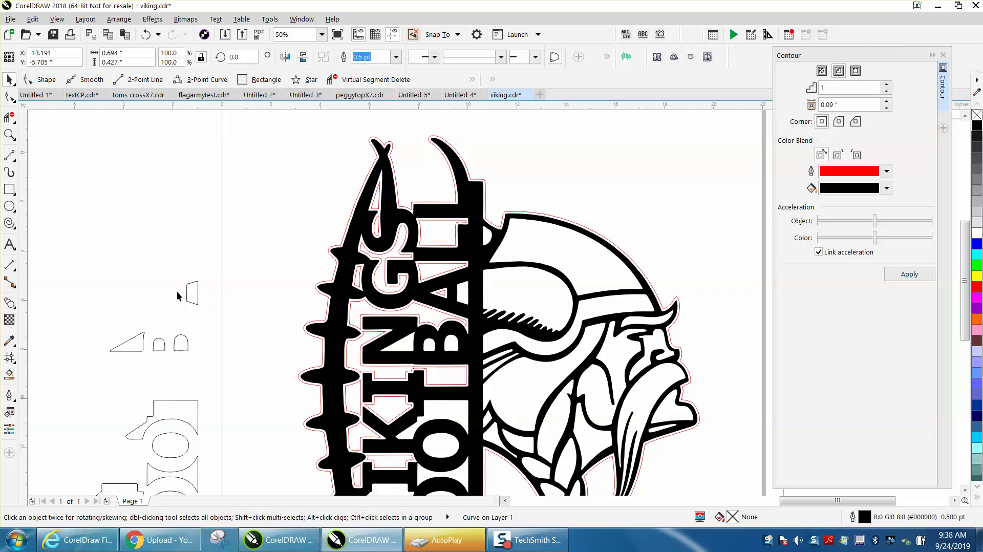
- Apply the 0.09-inch red inside contour to the small trapezoid opening beside the A and break the contour group apart
click(202, 292)
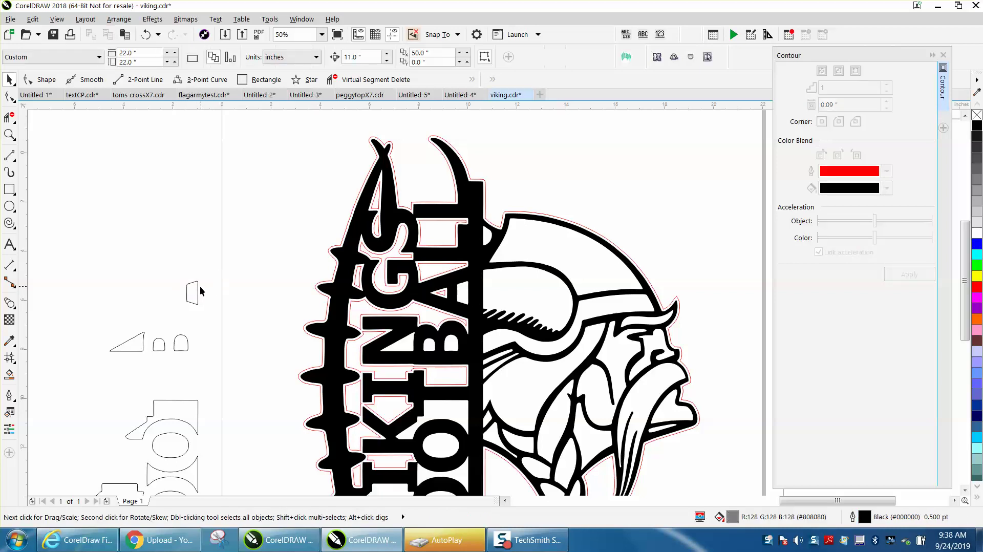
click(199, 292)
click(909, 274)
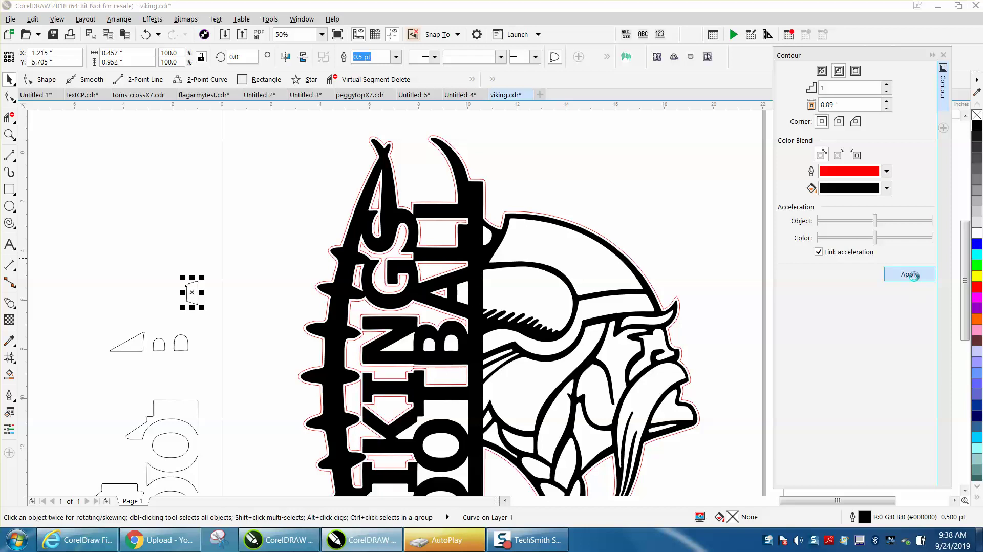
click(117, 20)
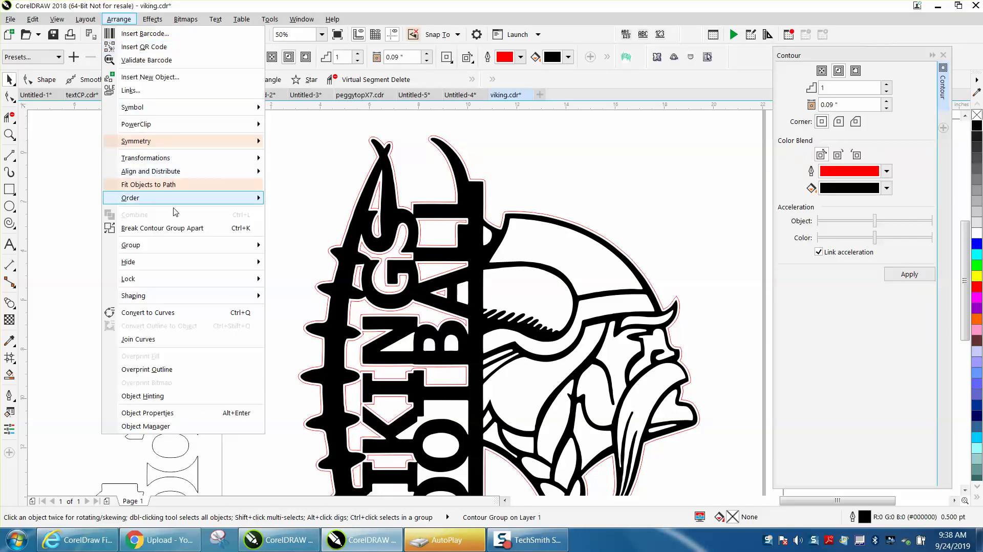
click(163, 226)
click(194, 194)
- Move the trapezoid's red contour 11 inches right onto the artwork and its original black outline 11 inches left
click(194, 288)
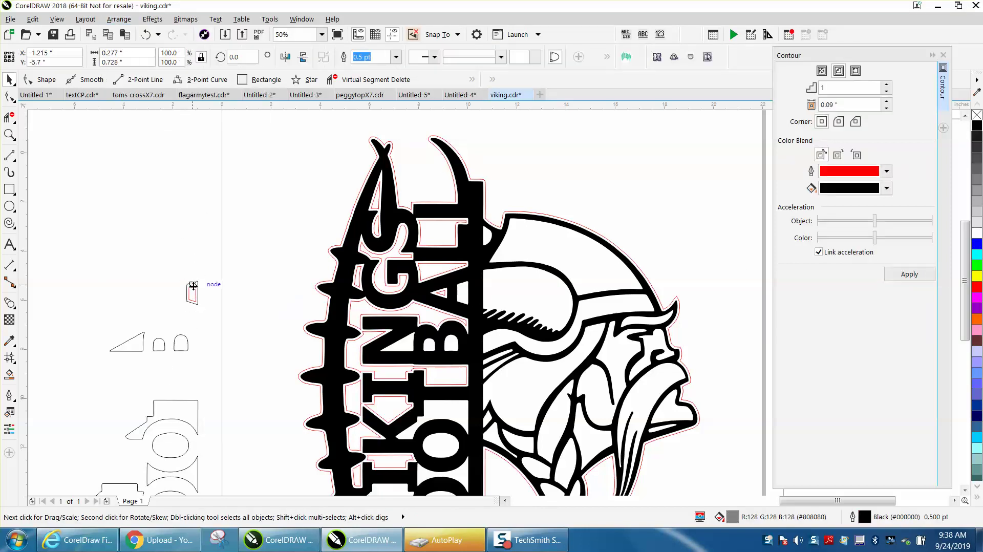
key(Right)
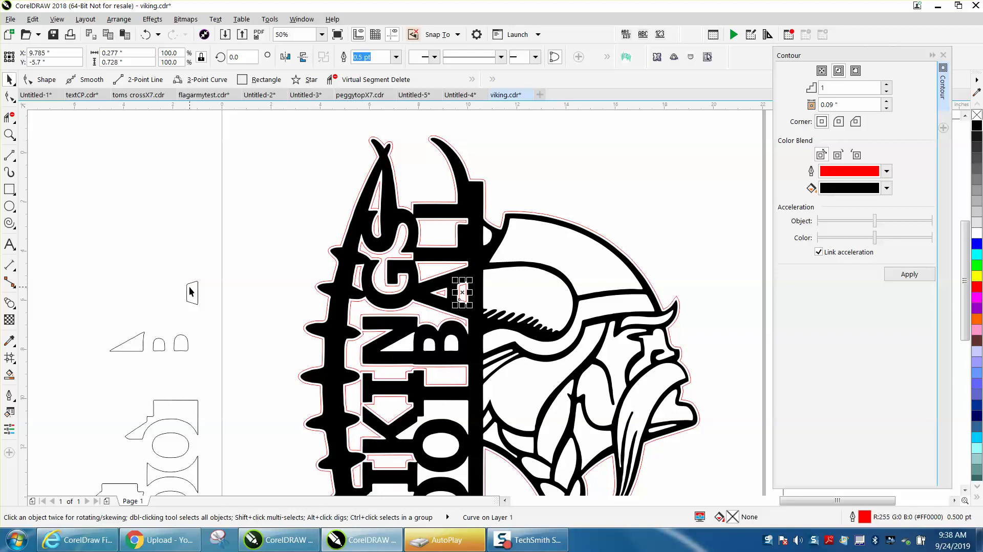
click(189, 287)
key(Left)
- Move the large rounded rectangle 22 inches left onto the page so it surrounds the Vikings Football artwork
scroll(203, 227, down, 1)
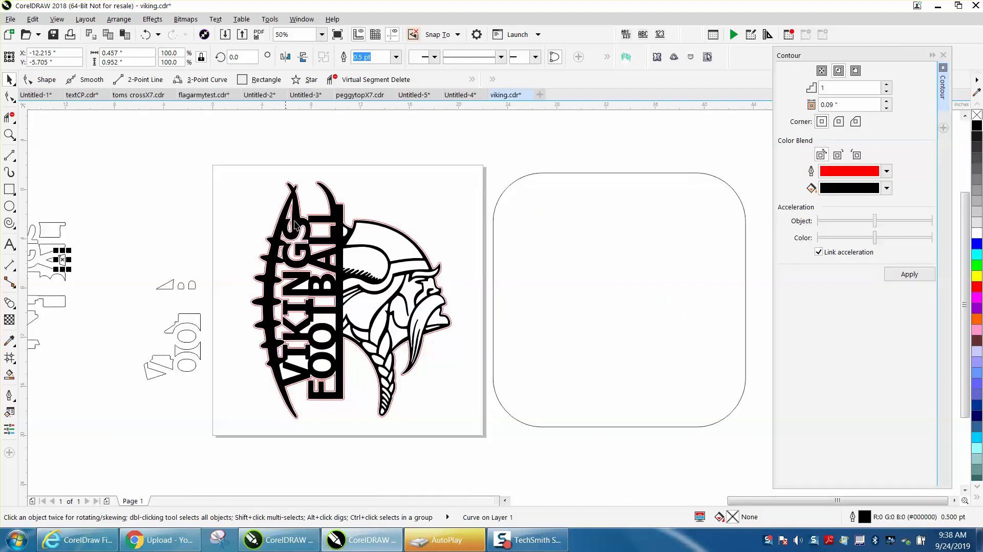
click(494, 234)
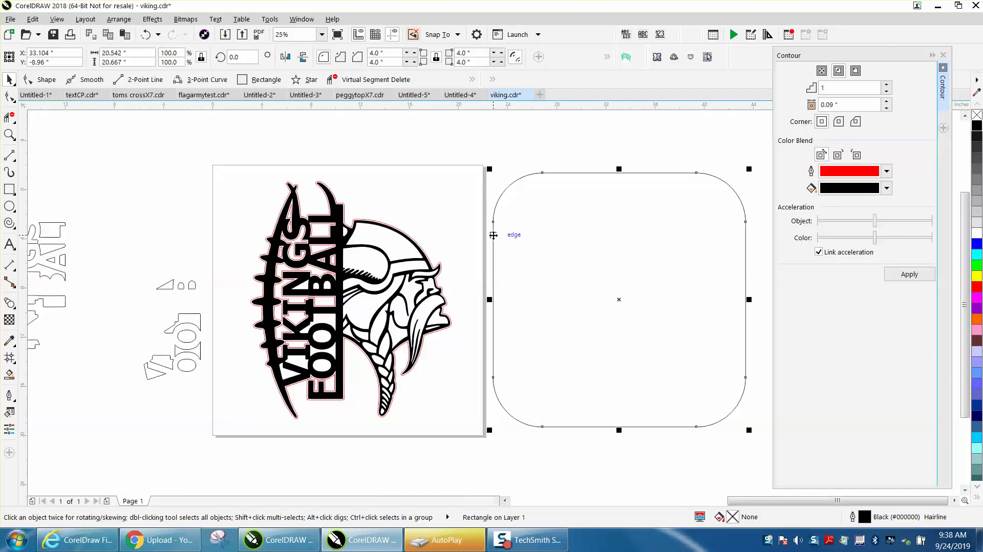
key(c)
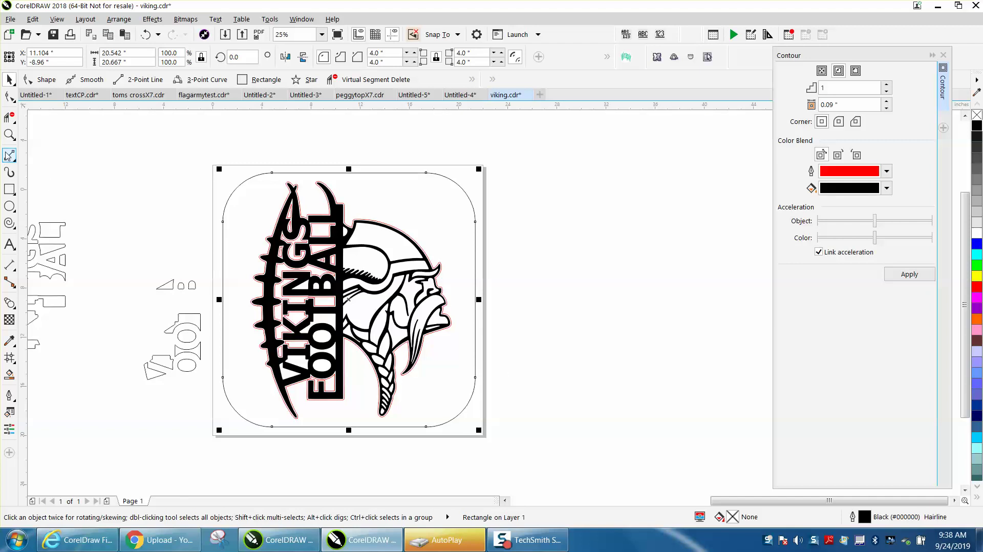
- Use Smart Fill to create a grey shape without outline from the enclosed horn region of the helmet beside the BALL letters
click(10, 134)
drag(271, 204, 376, 286)
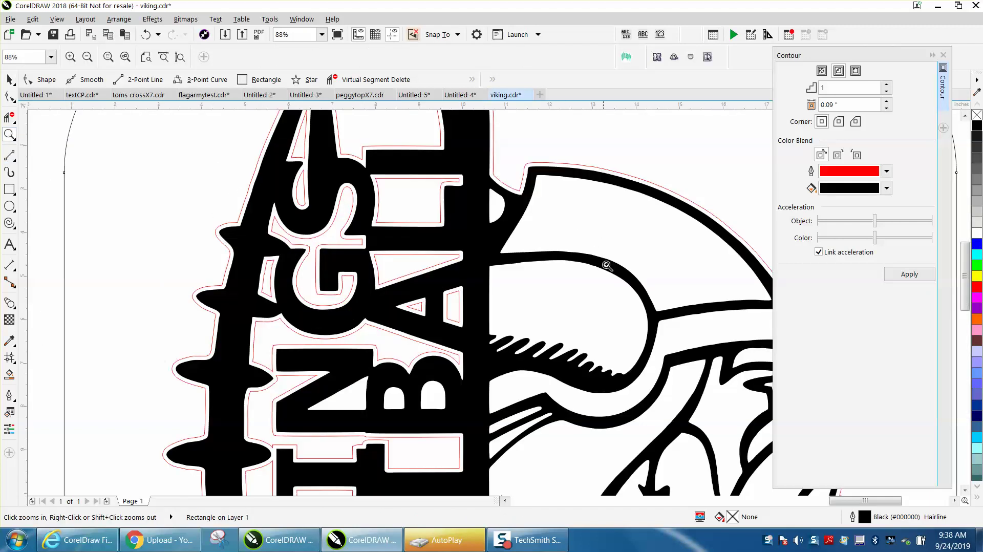
right_click(633, 258)
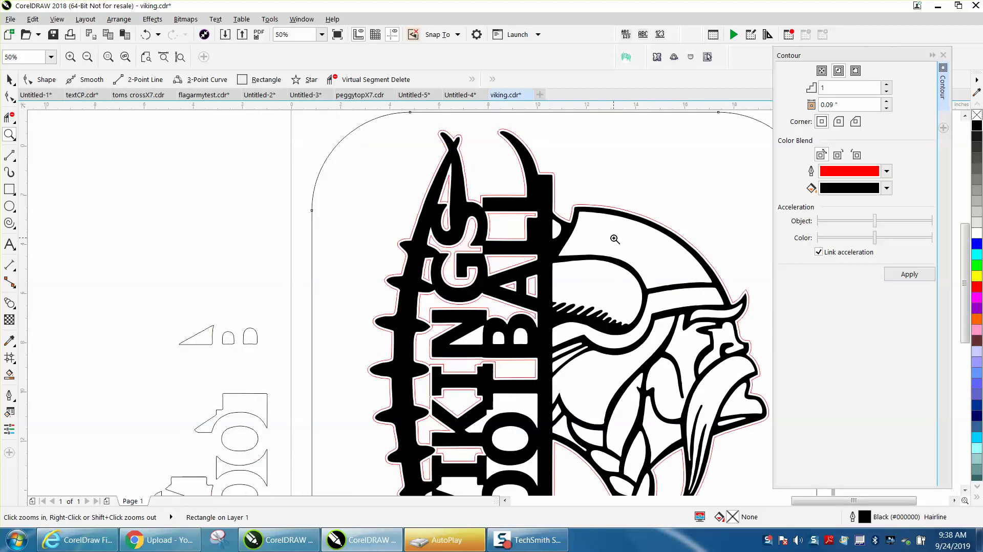
right_click(584, 265)
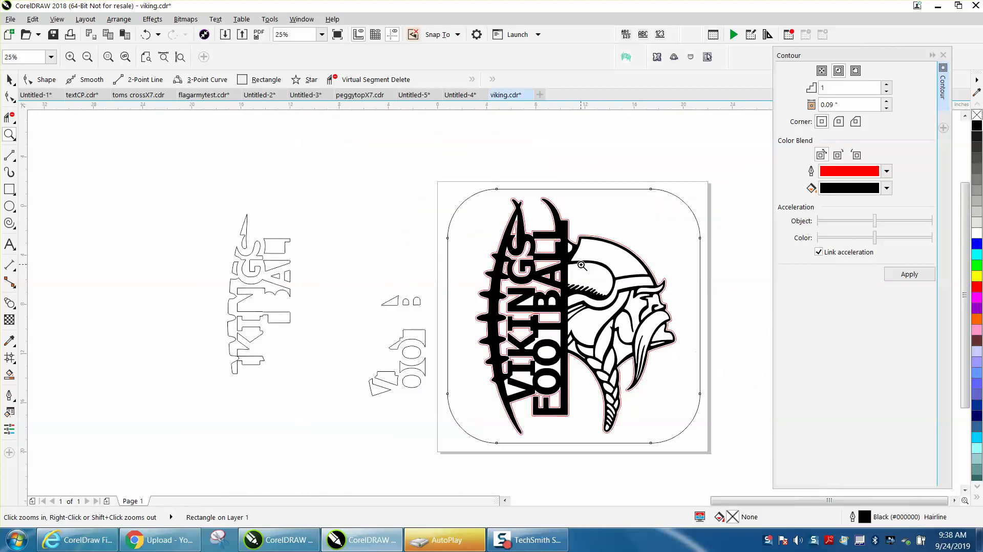
click(9, 374)
click(600, 282)
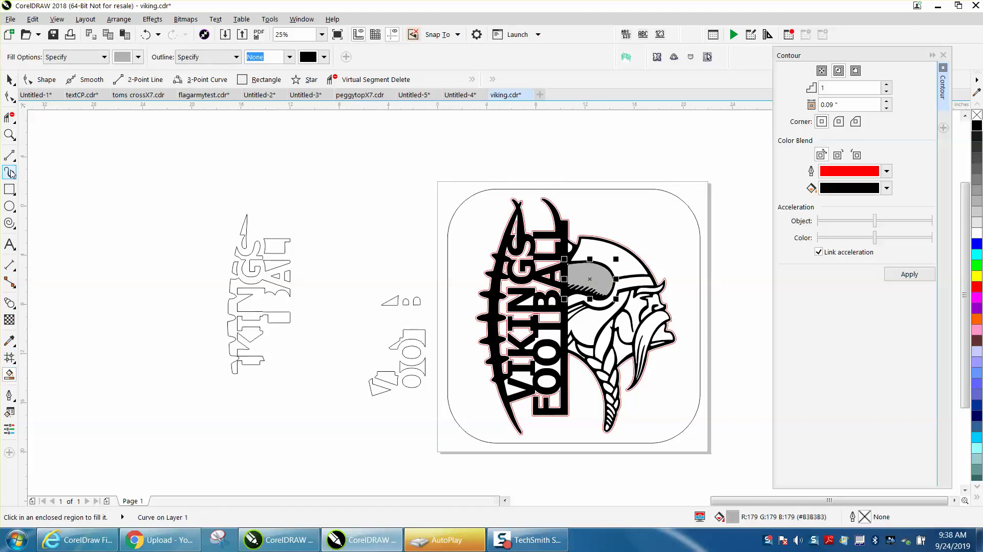
click(9, 135)
drag(547, 276, 644, 333)
key(F3)
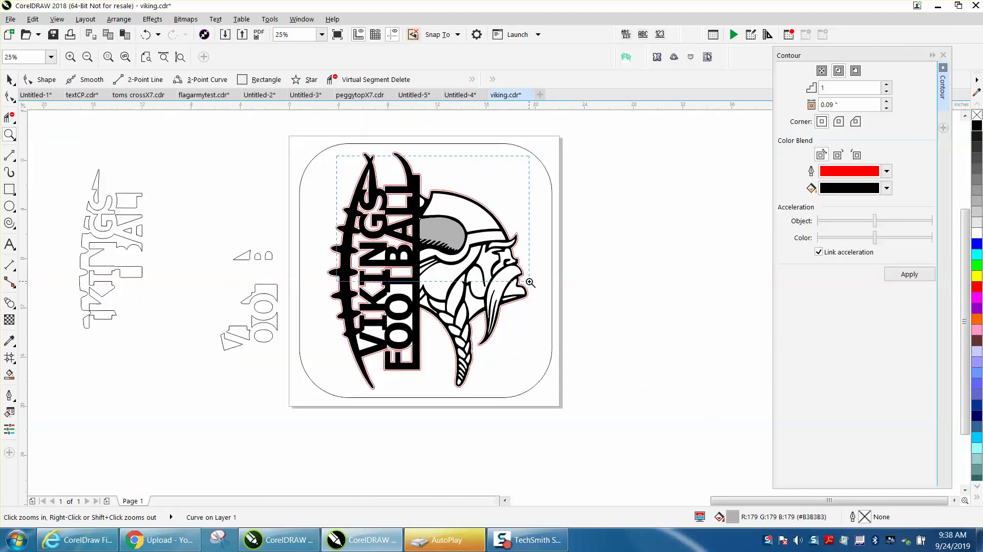
drag(338, 157, 468, 275)
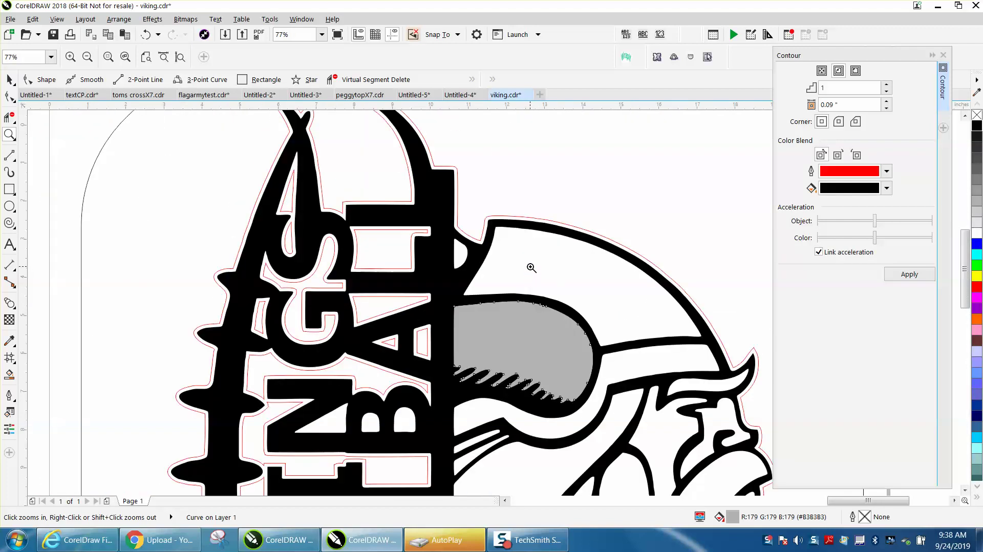